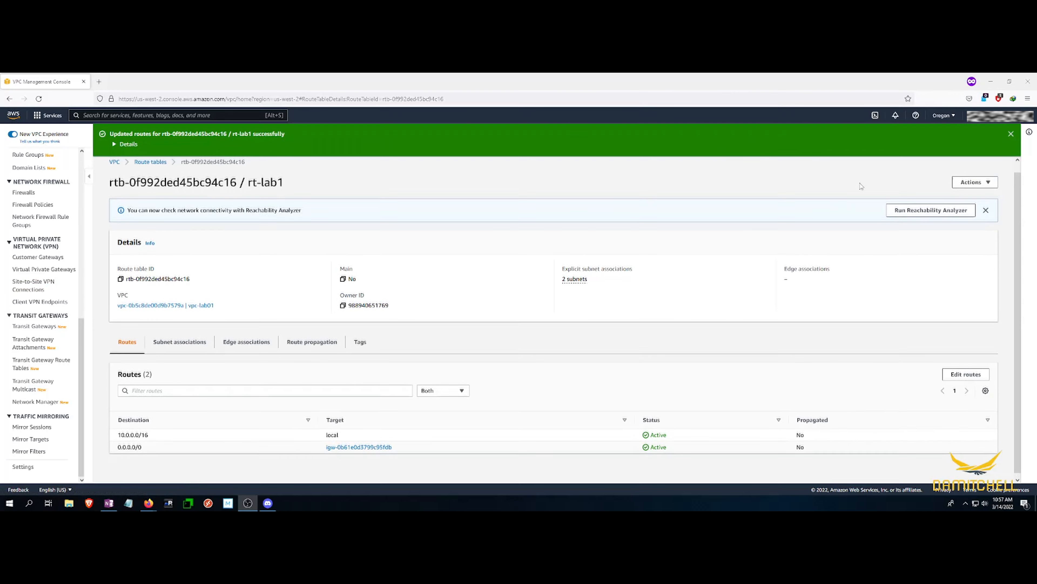
- Search for the EC2 service, add it to the favorites and open its dashboard
{"action": "left_click", "coordinate": [1010, 135]}
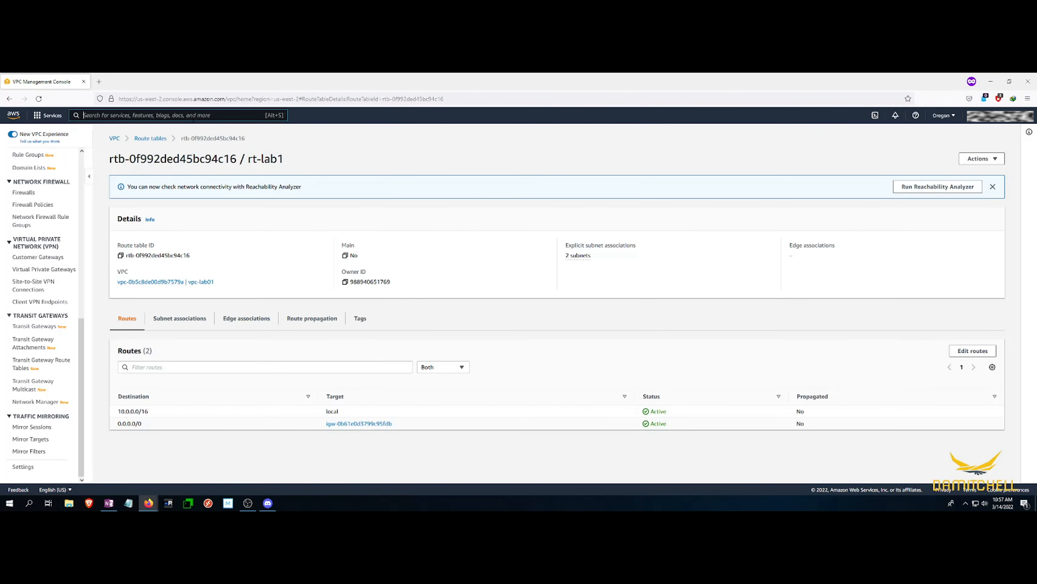
{"action": "left_click", "coordinate": [163, 115]}
{"action": "type", "text": "ec2"}
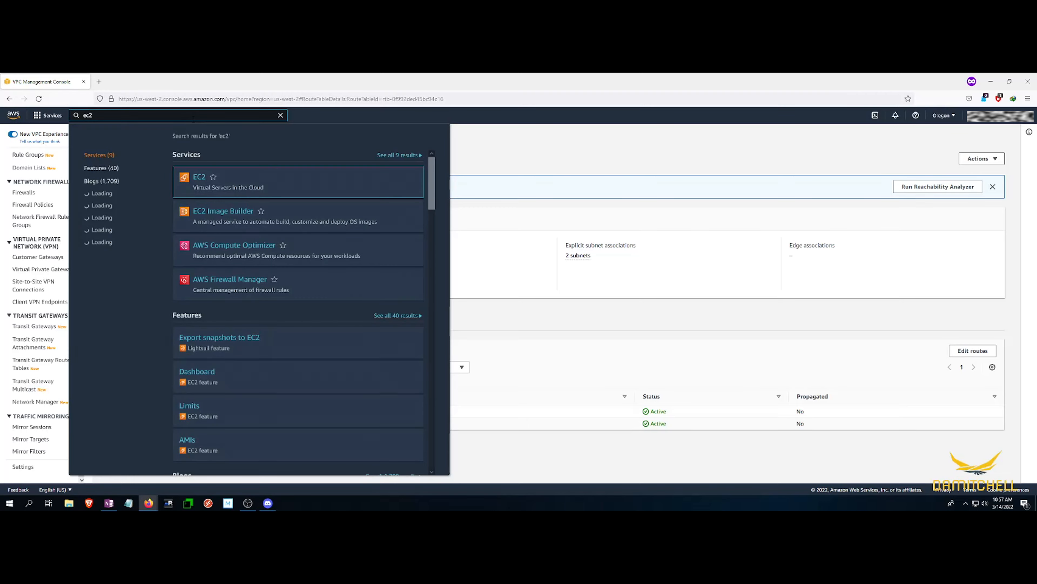
{"action": "left_click", "coordinate": [213, 178]}
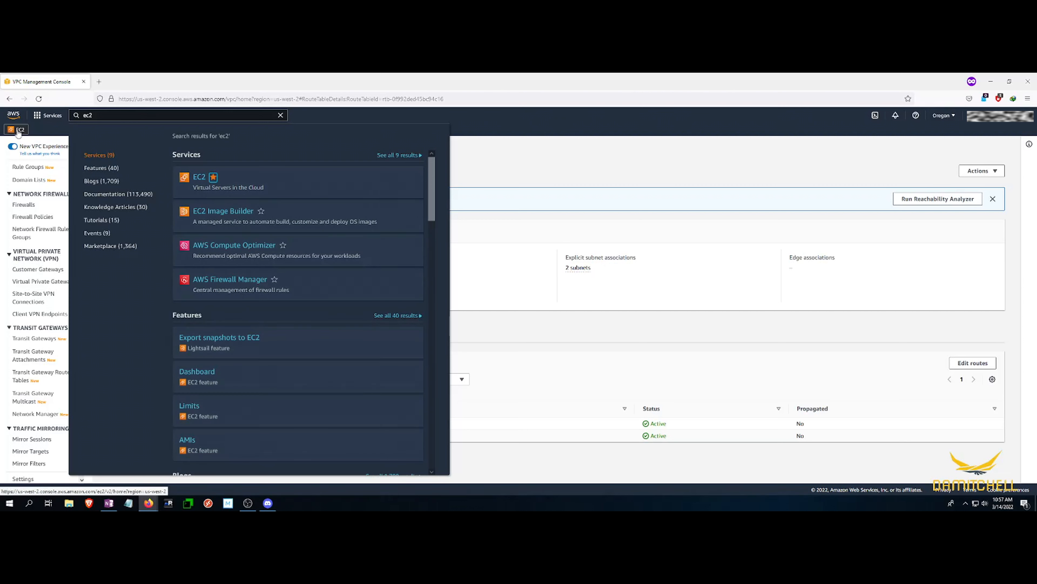
{"action": "left_click", "coordinate": [202, 177]}
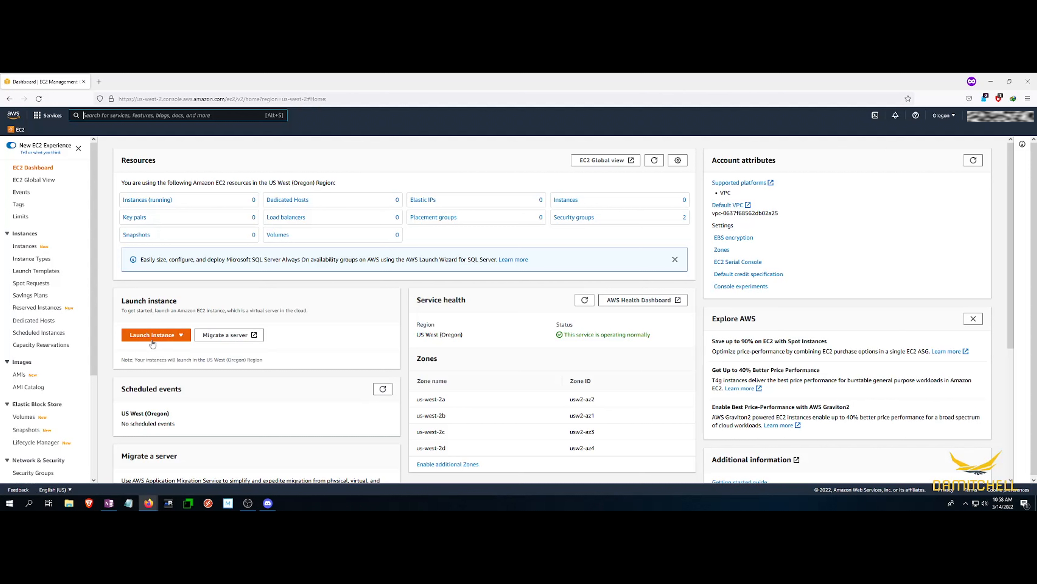
- Start launching a new instance and select the 64-bit (x86) Amazon Linux 2 AMI (HVM) - Kernel 5.10, SSD Volume Type image
{"action": "left_click", "coordinate": [25, 246]}
{"action": "left_click", "coordinate": [964, 147]}
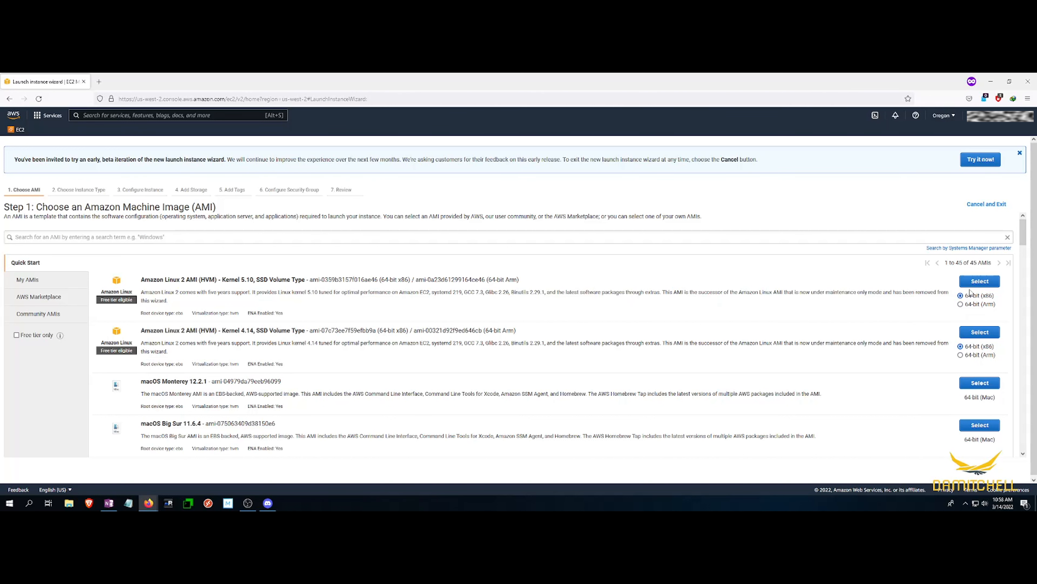
{"action": "left_click", "coordinate": [977, 283]}
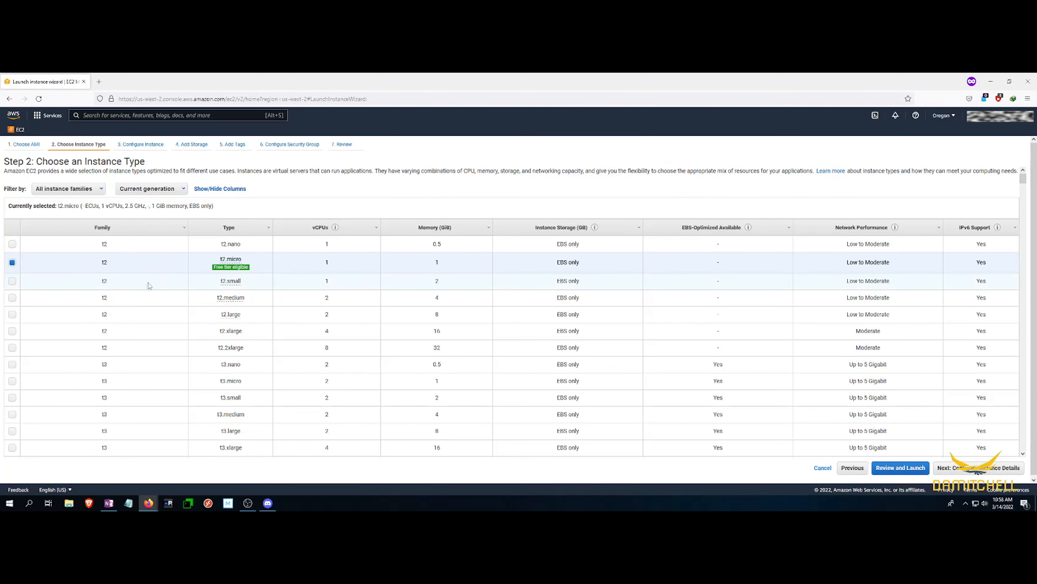
- Choose the t3.micro instance type and continue to the instance details
{"action": "mouse_move", "coordinate": [265, 309]}
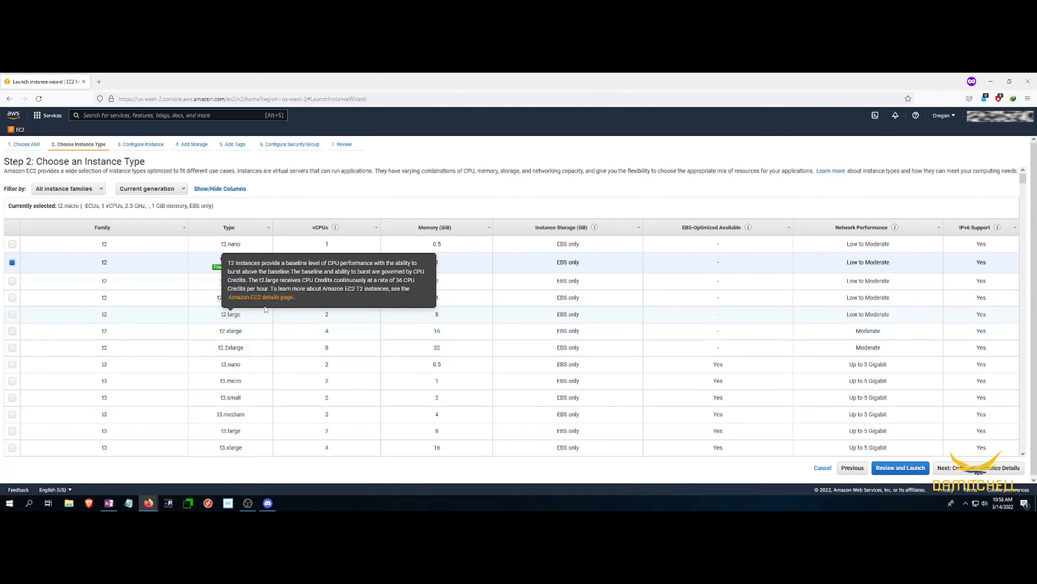
{"action": "mouse_move", "coordinate": [227, 271]}
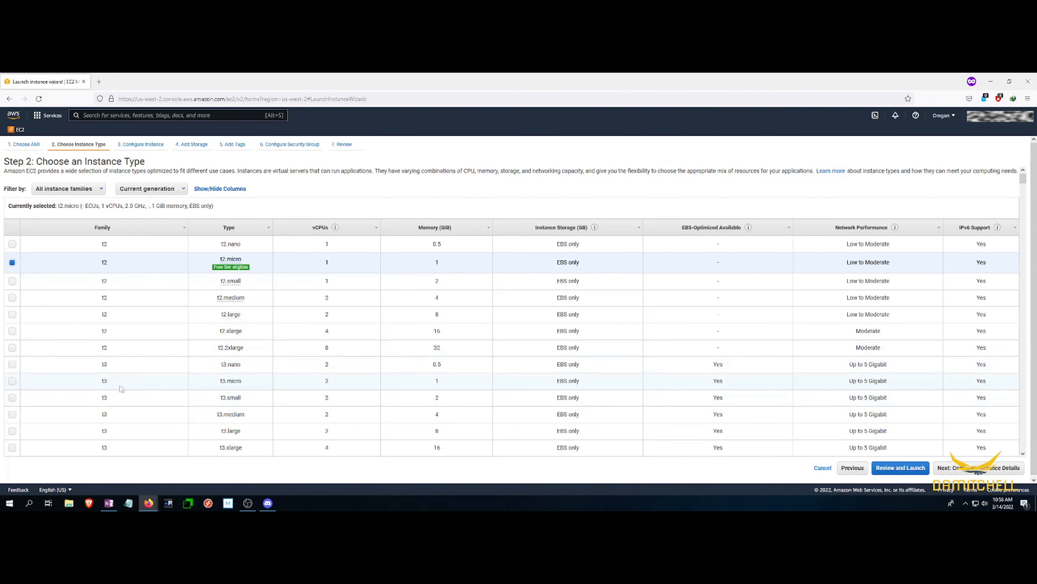
{"action": "left_click", "coordinate": [12, 381]}
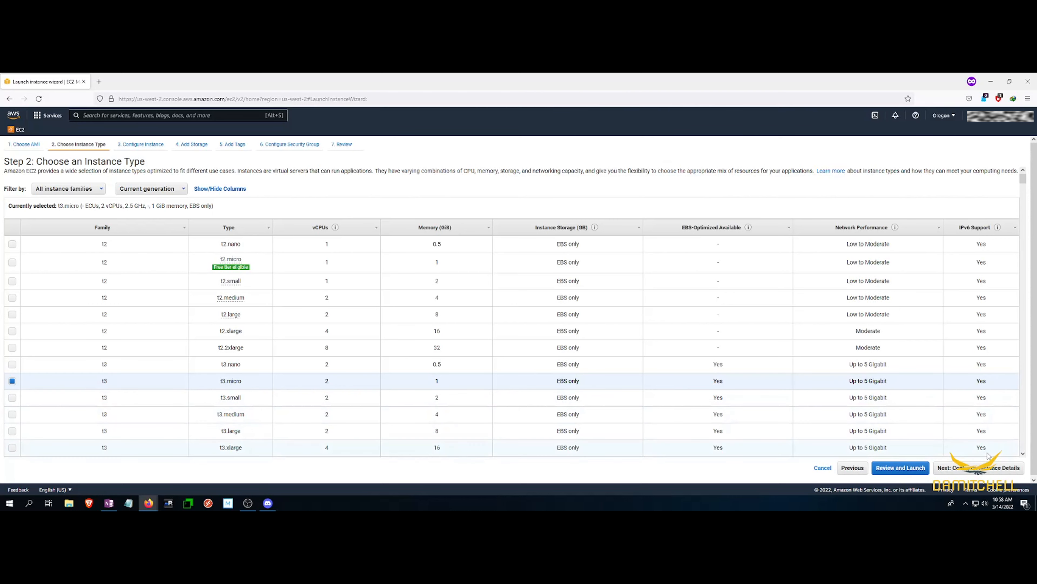
{"action": "left_click", "coordinate": [976, 468]}
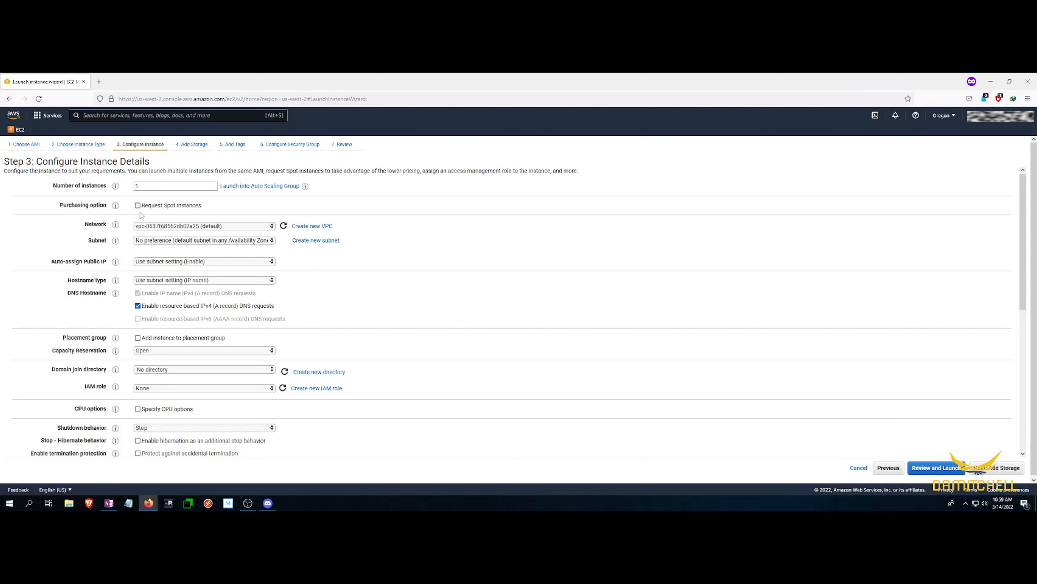
- Place the instance in the vpc-lab01 network and the sub1-lab01 subnet, keeping public IP auto-assignment on the subnet setting (Enable)
{"action": "double_click", "coordinate": [161, 186]}
{"action": "left_click", "coordinate": [194, 228]}
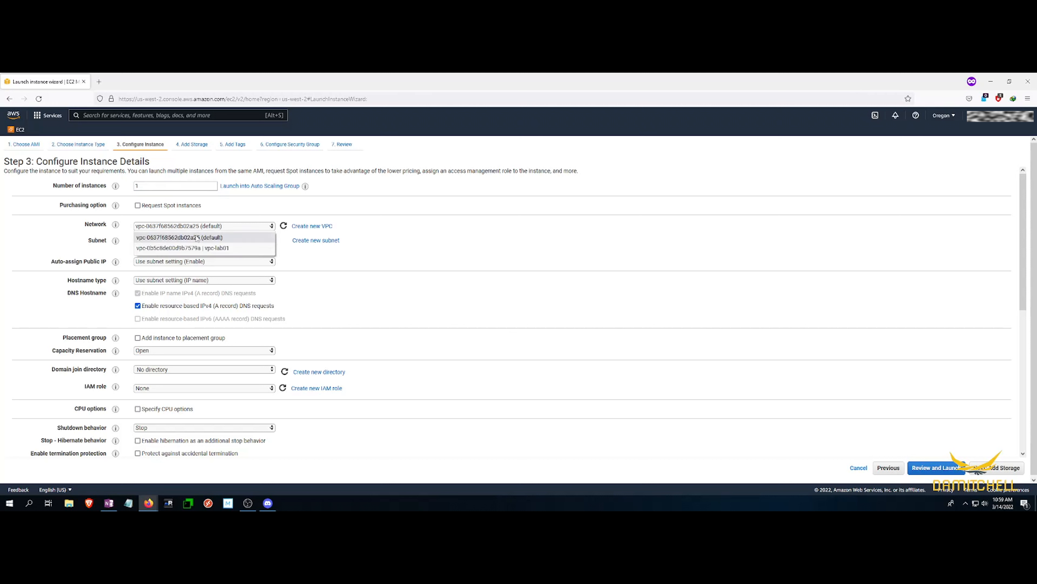
{"action": "left_click", "coordinate": [168, 248]}
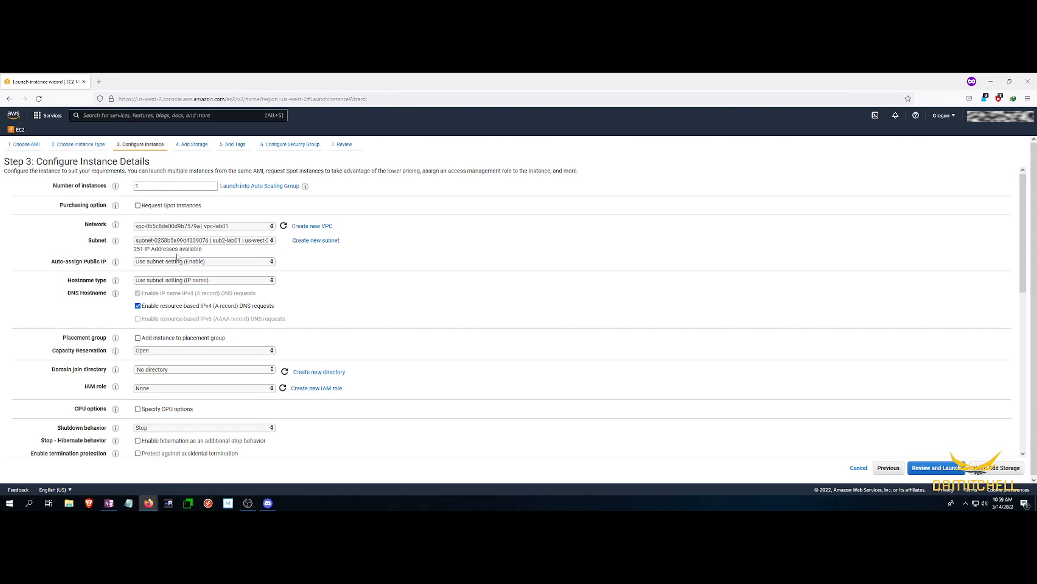
{"action": "left_click", "coordinate": [215, 241]}
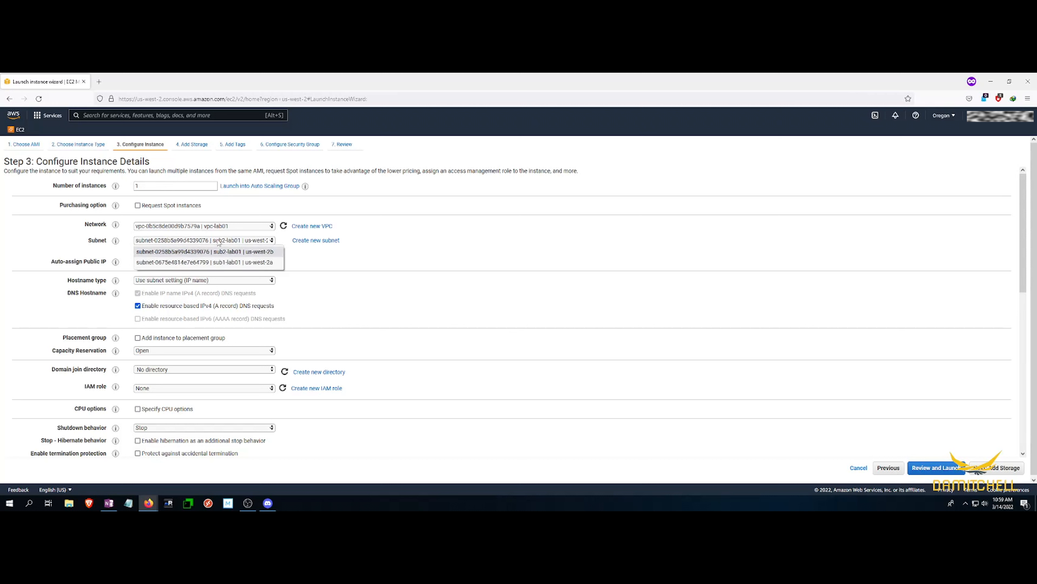
{"action": "left_click", "coordinate": [223, 263]}
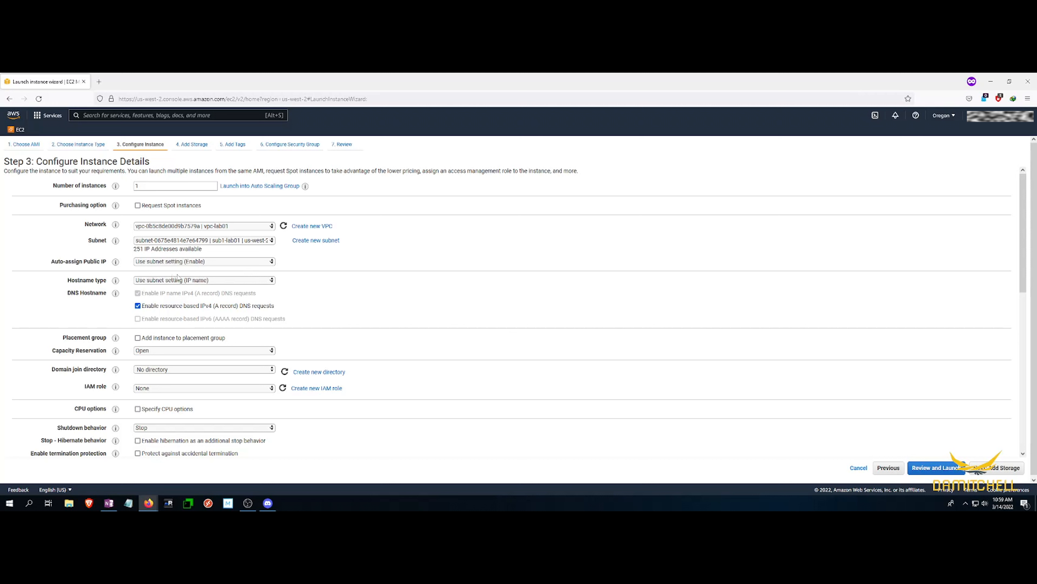
{"action": "left_click", "coordinate": [163, 264]}
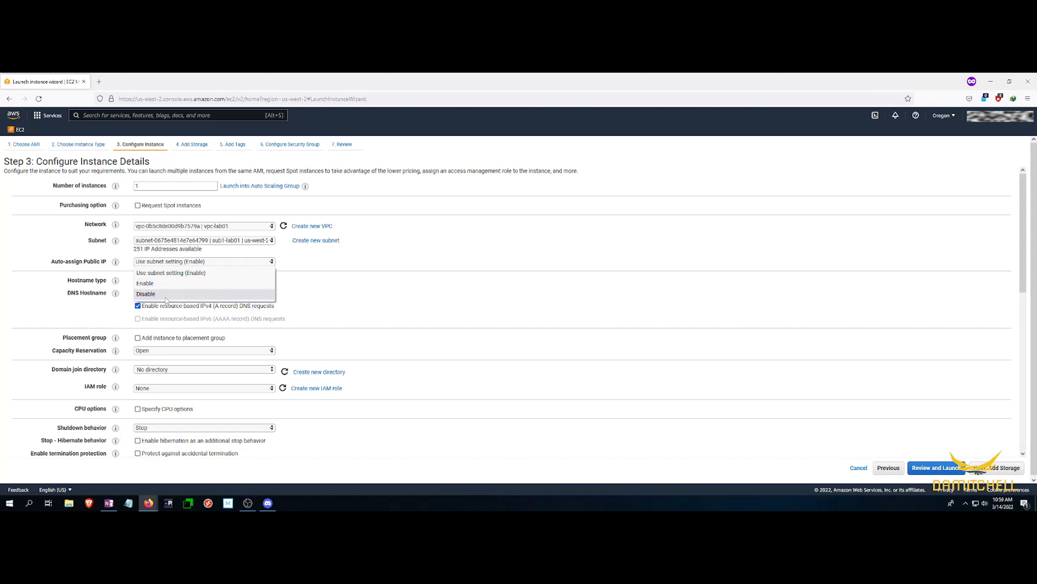
{"action": "left_click", "coordinate": [200, 275]}
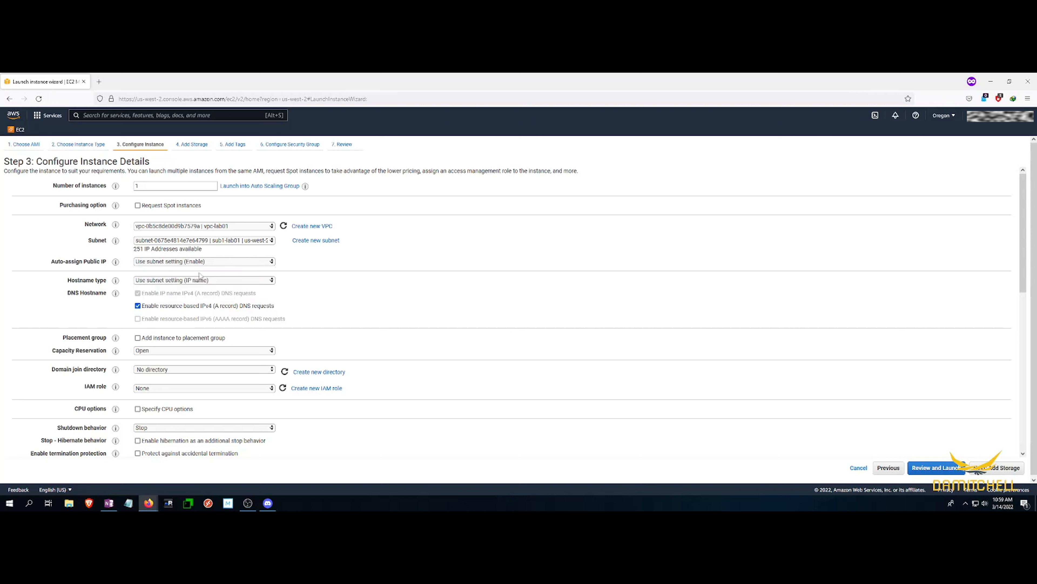
- Try the Resource name hostname type and return it to the subnet setting (IP name)
{"action": "scroll", "coordinate": [286, 290], "scroll_direction": "down", "scroll_amount": 2}
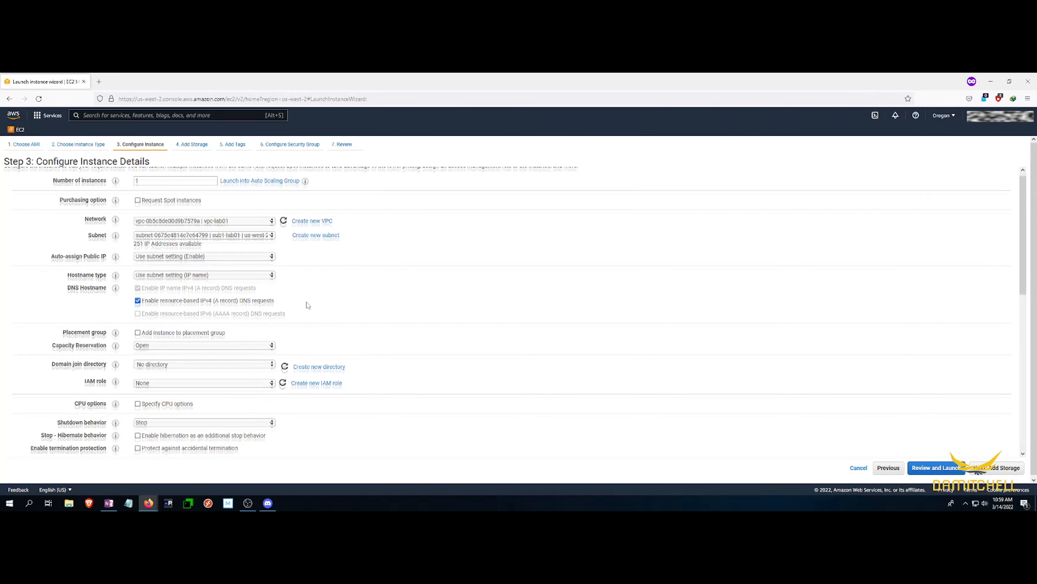
{"action": "left_click", "coordinate": [211, 241]}
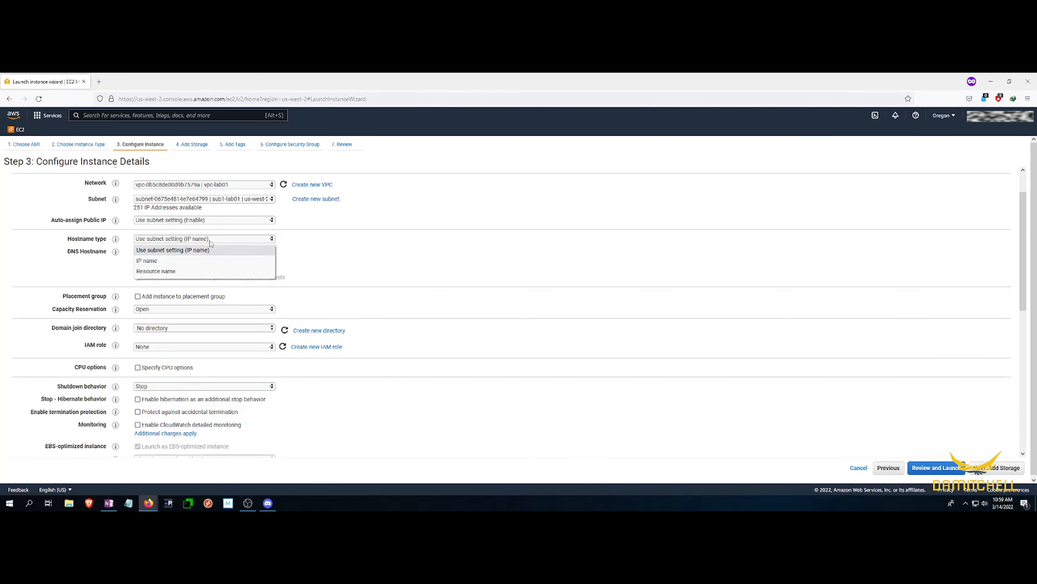
{"action": "left_click", "coordinate": [182, 272]}
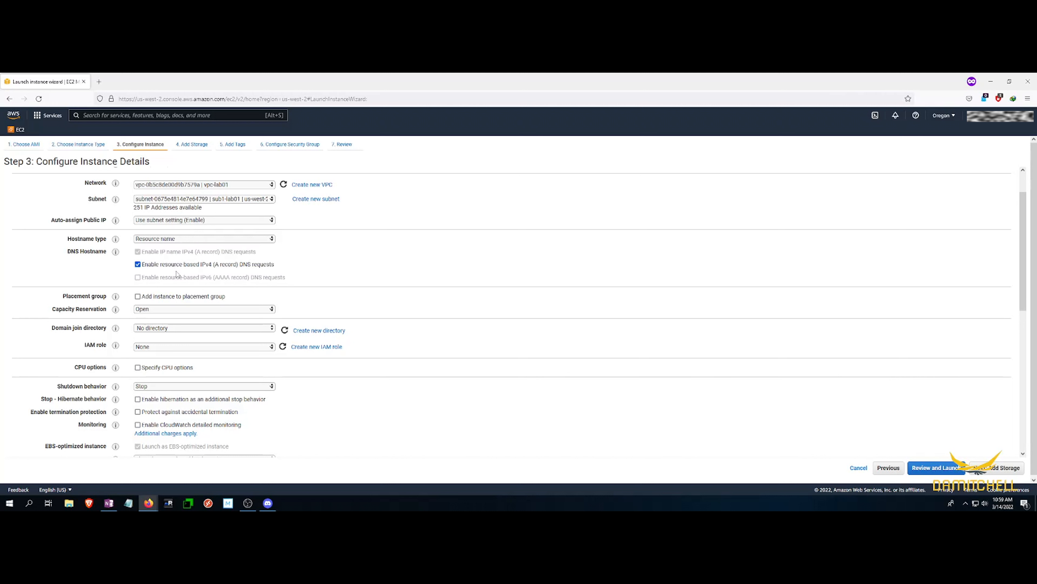
{"action": "left_click", "coordinate": [212, 237]}
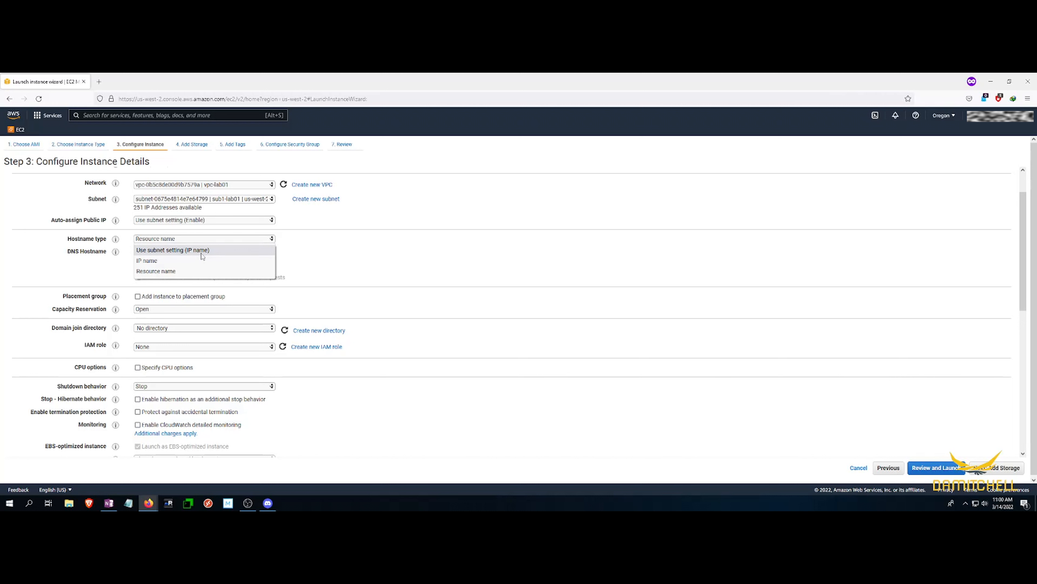
{"action": "left_click", "coordinate": [202, 250]}
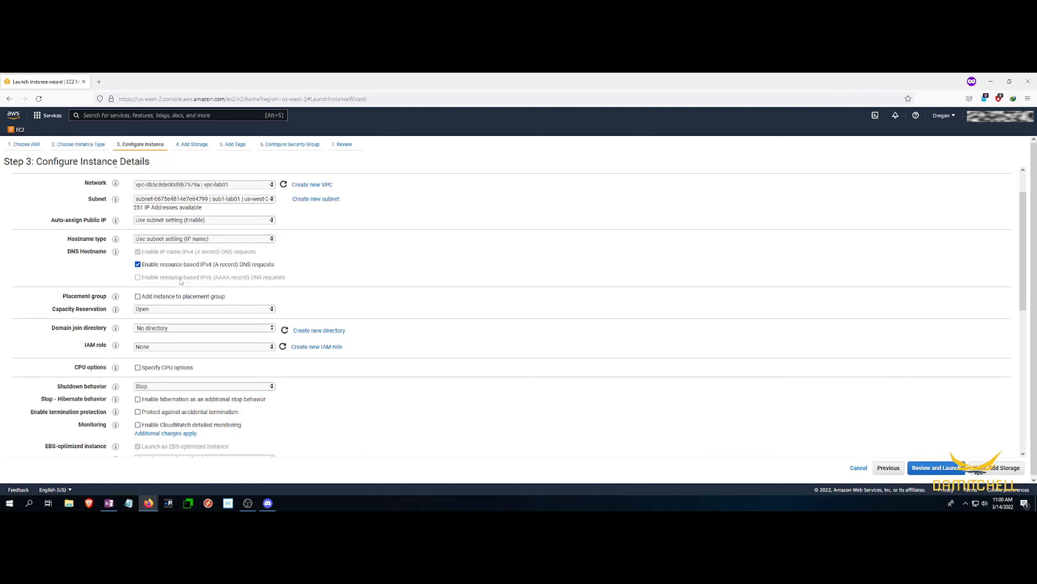
- Begin a text script in the instance's user data with the line #!/bin/bash
{"action": "scroll", "coordinate": [129, 336], "scroll_direction": "down", "scroll_amount": 6}
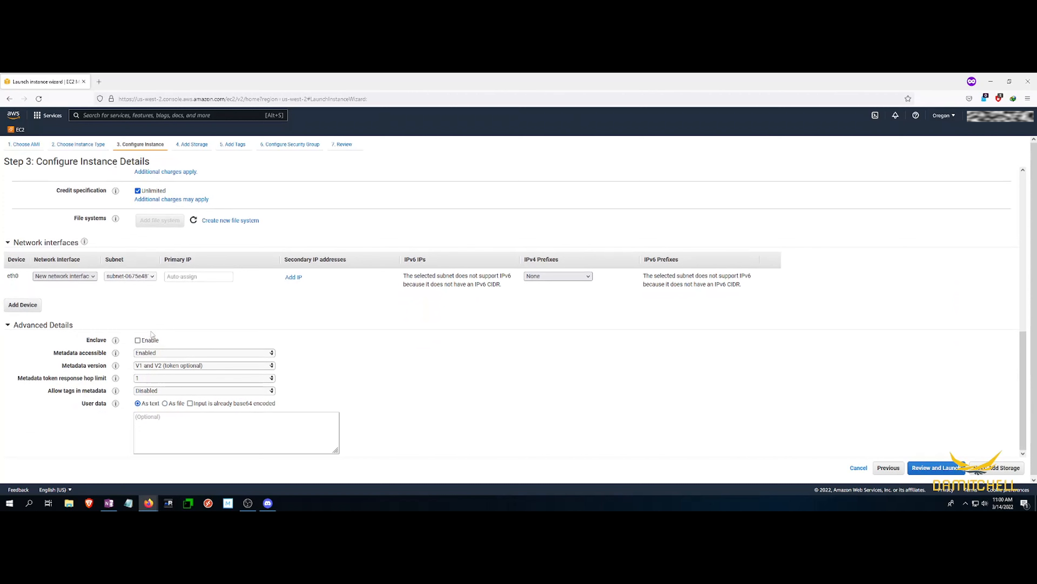
{"action": "left_click", "coordinate": [155, 423]}
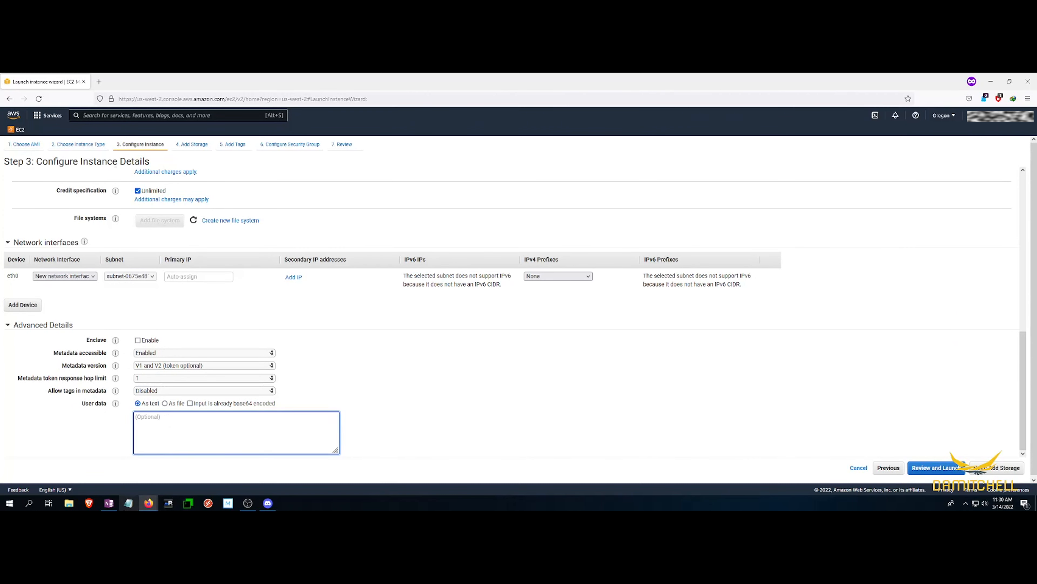
{"action": "left_click", "coordinate": [108, 503]}
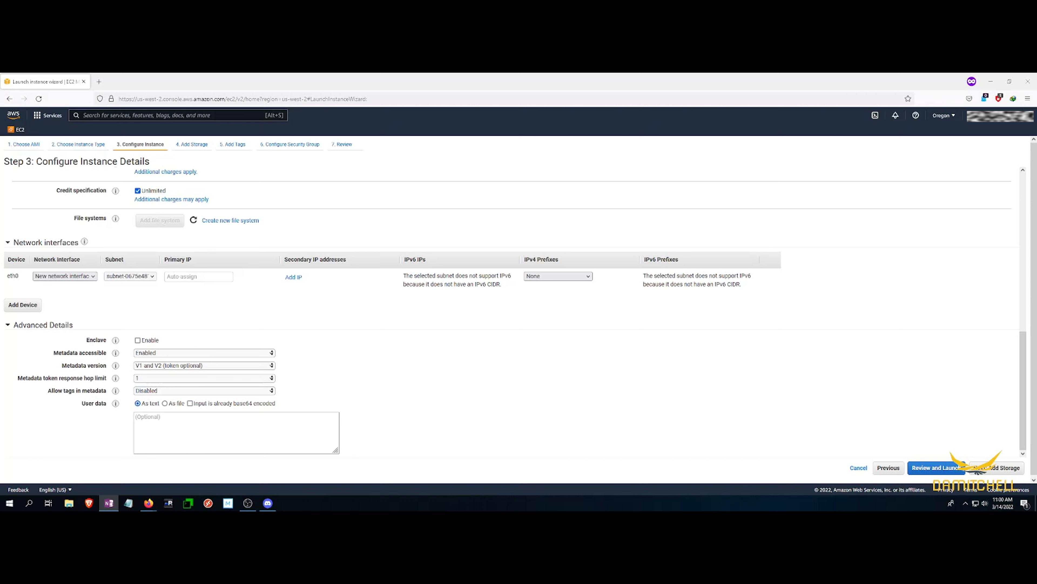
{"action": "left_click", "coordinate": [205, 428]}
{"action": "left_click", "coordinate": [205, 428]}
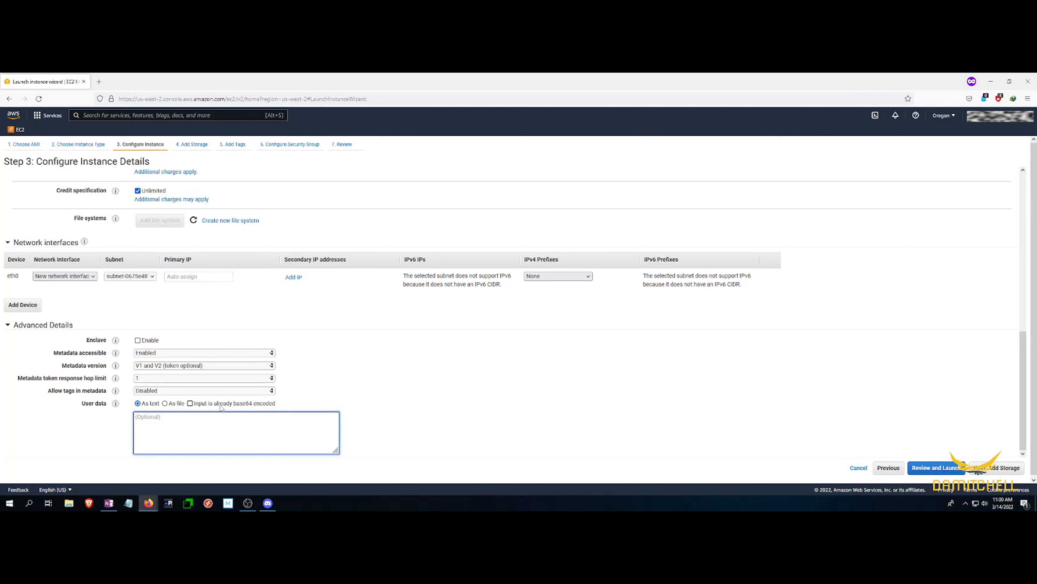
{"action": "left_click", "coordinate": [94, 440]}
{"action": "left_click", "coordinate": [166, 429]}
{"action": "type", "text": "#!"}
{"action": "type", "text": "/bin"}
{"action": "type", "text": "/bash"}
{"action": "type", "text": "!"}
- Add the lines "yum -y update" and "yum -y install httpd" to the user data script
{"action": "type", "text": "-y upda"}
{"action": "type", "text": "yum "}
{"action": "type", "text": "-y httpd"}
{"action": "type", "text": "install httpd"}
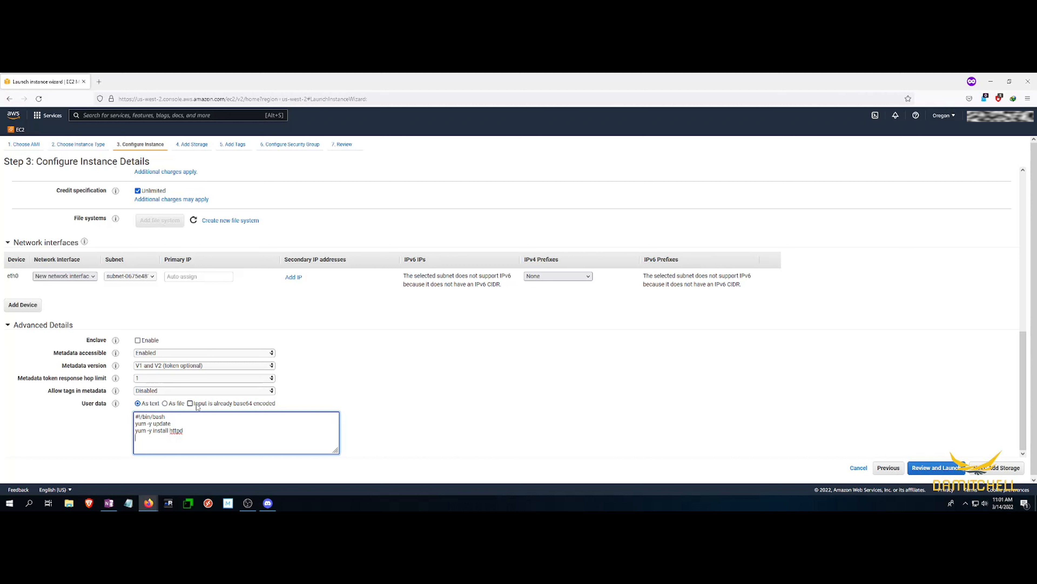
- Add the line "touch /var/www/html/index.html" to the user data script
{"action": "type", "text": "touc"}
{"action": "type", "text": "h /var/www/h"}
{"action": "type", "text": "tml/"}
{"action": "type", "text": "index"}
{"action": "type", "text": ".html"}
- Add the line echo "Hello World" > /var/www/html/index.html, reusing the file path from the touch line
{"action": "type", "text": "ech"}
{"action": "type", "text": "o \""}
{"action": "type", "text": "Hell"}
{"action": "type", "text": "o World\" >"}
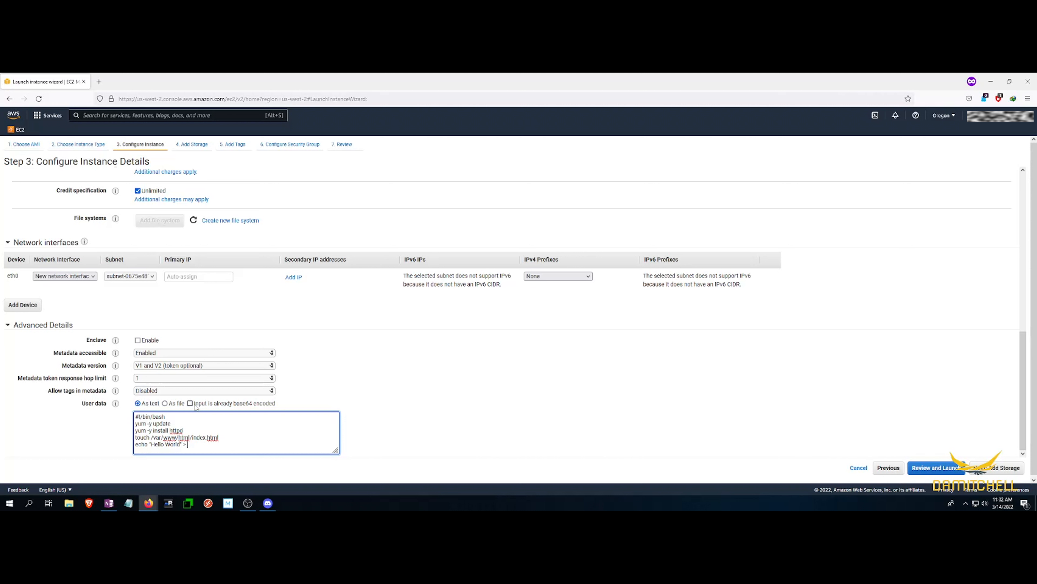
{"action": "left_click_drag", "start_coordinate": [152, 437], "coordinate": [225, 438]}
{"action": "key", "text": "ctrl+c"}
{"action": "left_click", "coordinate": [201, 449]}
{"action": "key", "text": "ctrl+v"}
{"action": "key", "text": "Return"}
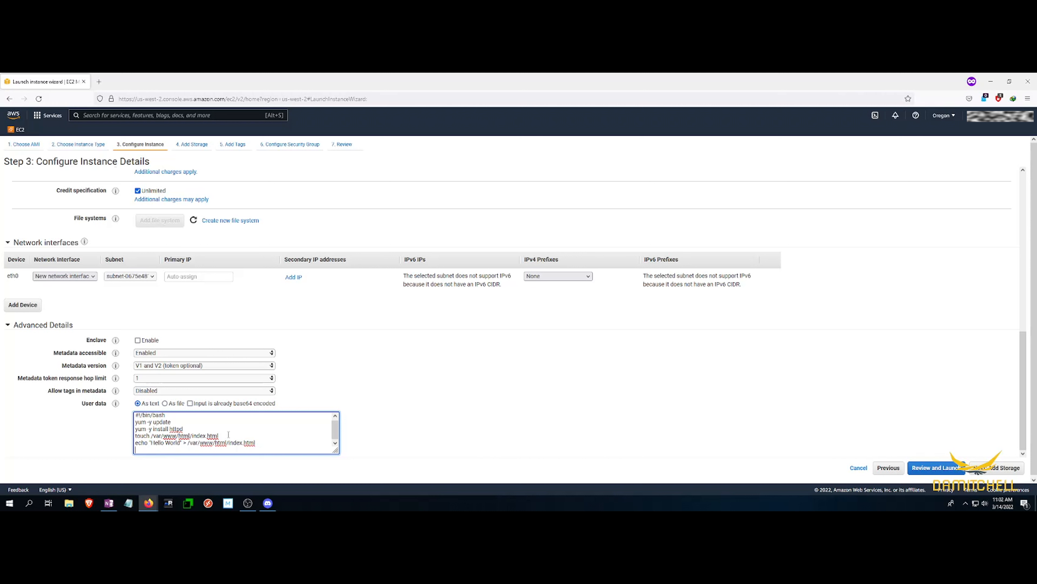
- Add the line "chown -R apache:apache /var/www/html/*" to the user data script
{"action": "type", "text": "cho"}
{"action": "type", "text": "own"}
{"action": "type", "text": " -R"}
{"action": "type", "text": " apache"}
{"action": "type", "text": ":apache"}
{"action": "key", "text": "BackSpace"}
{"action": "key", "text": "ctrl+v"}
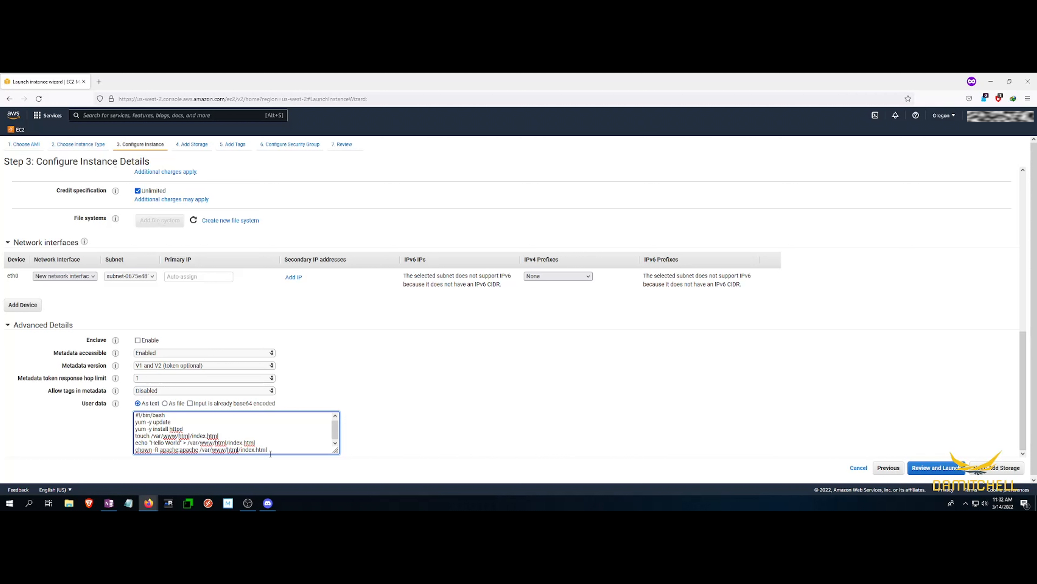
{"action": "left_click_drag", "start_coordinate": [269, 450], "coordinate": [241, 449]}
{"action": "type", "text": "*"}
{"action": "key", "text": "Return"}
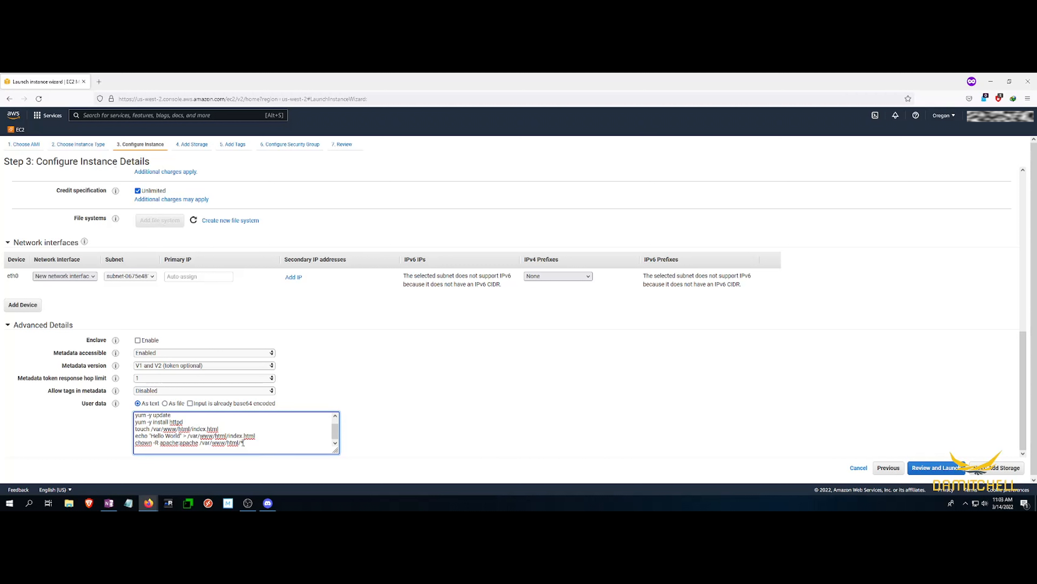
- Finish the user data script with the lines "systemctl start httpd" and "systemctl enable httpd", and check the script
{"action": "type", "text": "systemctl start httpd"}
{"action": "key", "text": "Return"}
{"action": "type", "text": "system"}
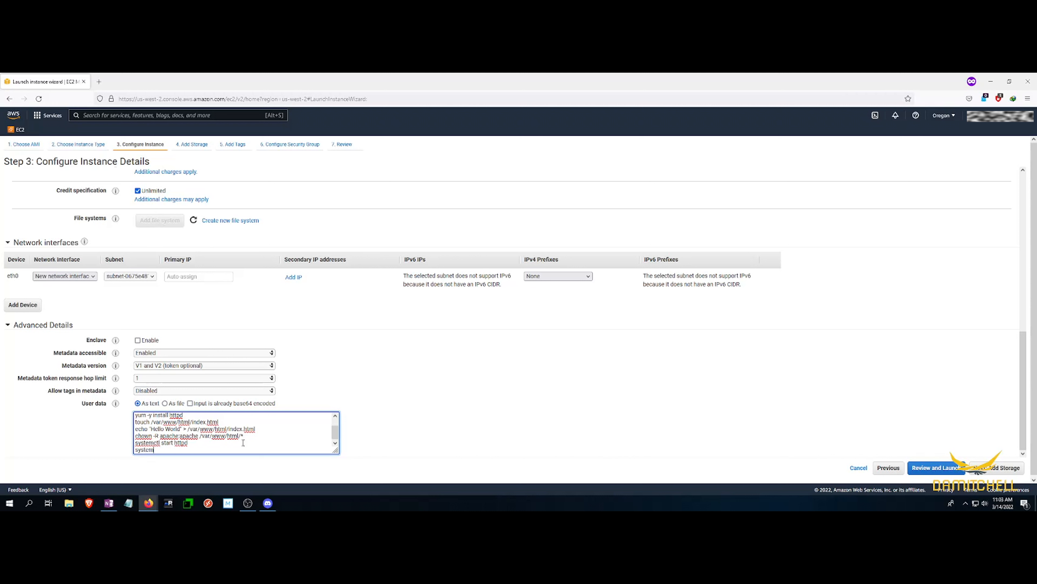
{"action": "type", "text": "ctl enable httpd"}
{"action": "key", "text": "Return"}
{"action": "key", "text": "BackSpace"}
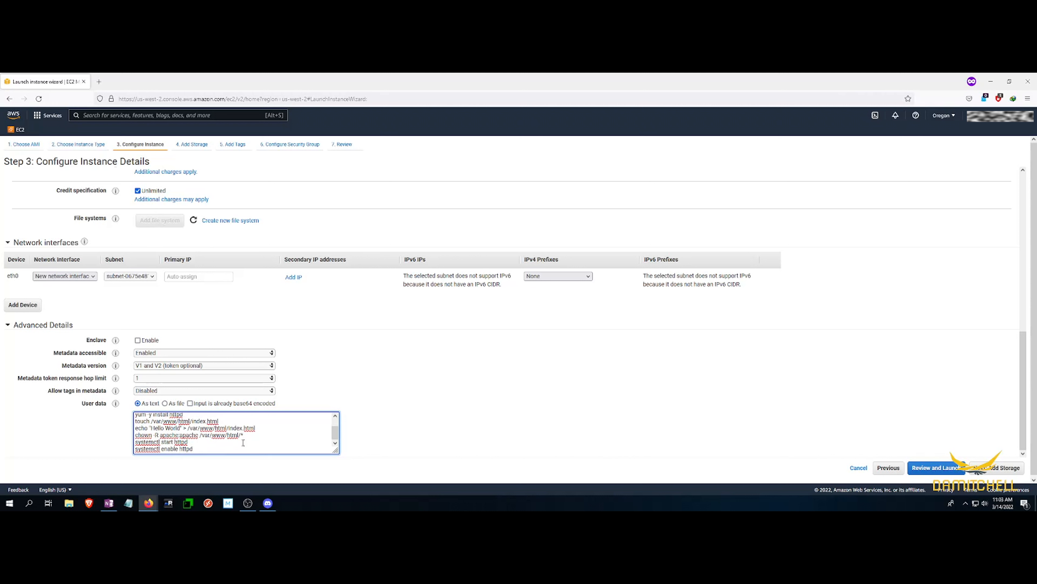
{"action": "scroll", "coordinate": [245, 440], "scroll_direction": "up", "scroll_amount": 2}
{"action": "scroll", "coordinate": [247, 425], "scroll_direction": "down", "scroll_amount": 2}
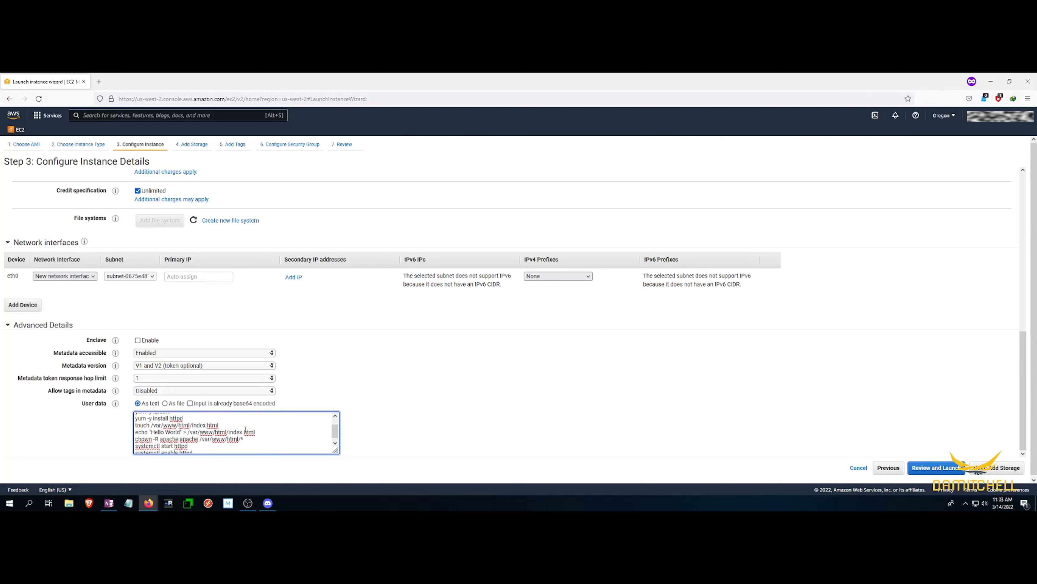
{"action": "left_click", "coordinate": [472, 412]}
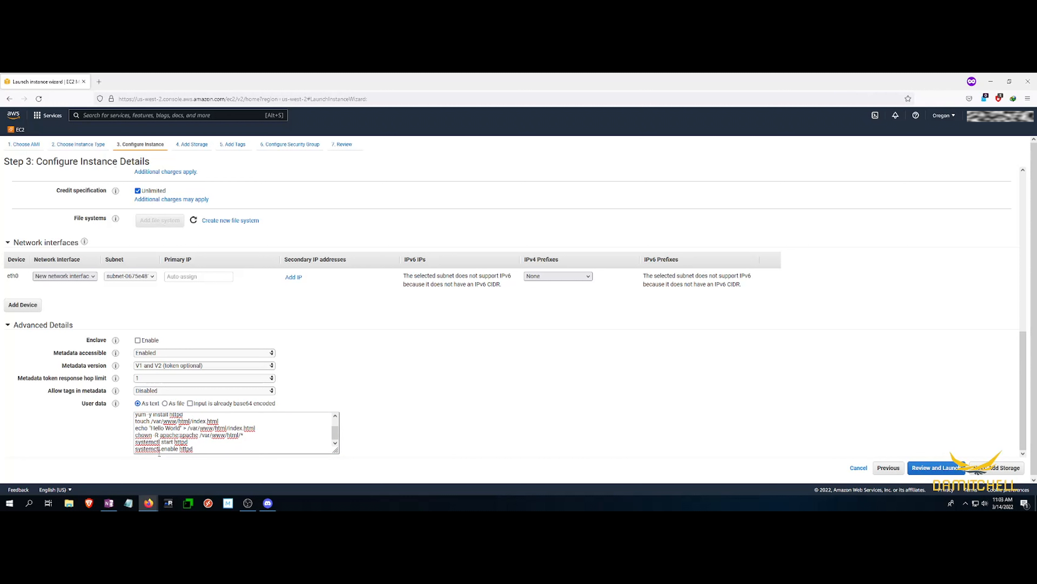
{"action": "left_click", "coordinate": [195, 446]}
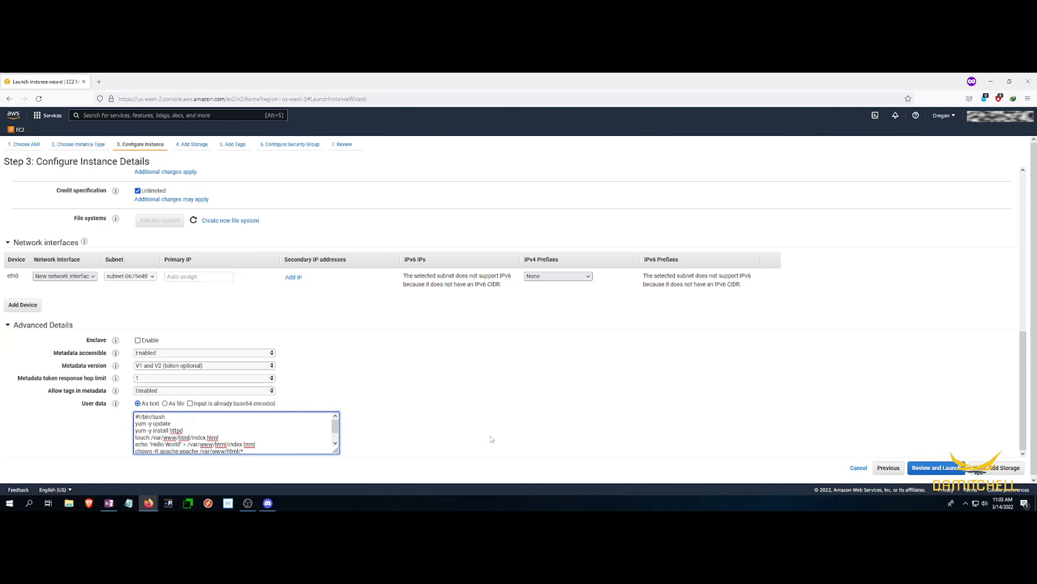
- Open the instance's storage settings and review the root volume's size, encryption and delete-on-termination options
{"action": "left_click", "coordinate": [988, 469]}
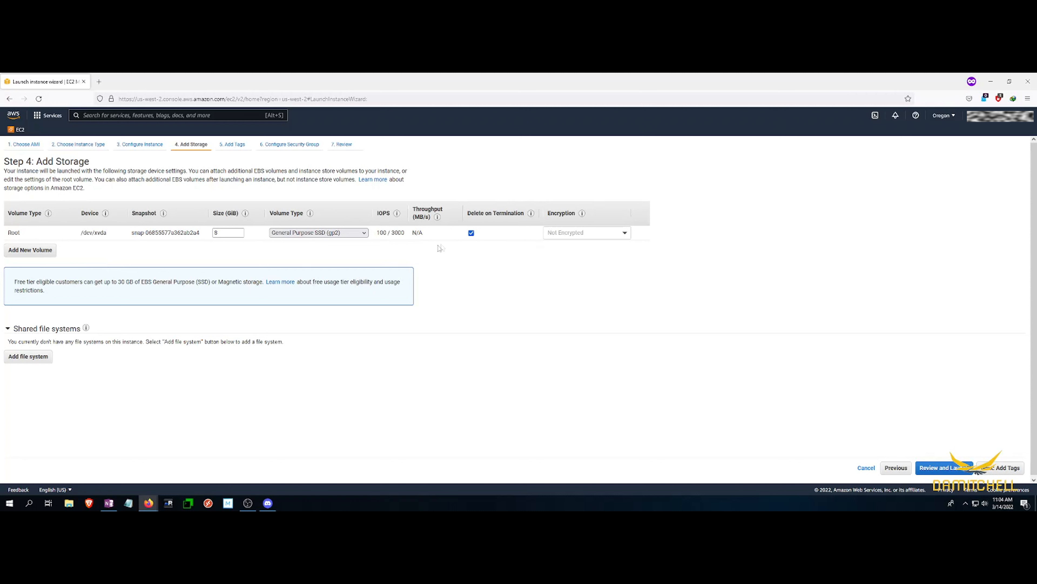
{"action": "left_click", "coordinate": [572, 232]}
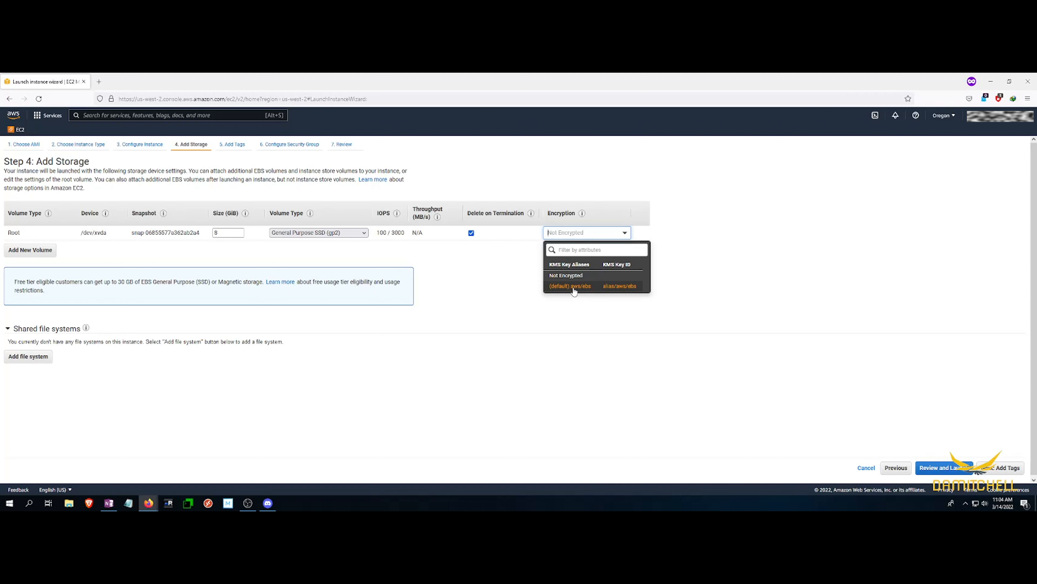
{"action": "double_click", "coordinate": [237, 233]}
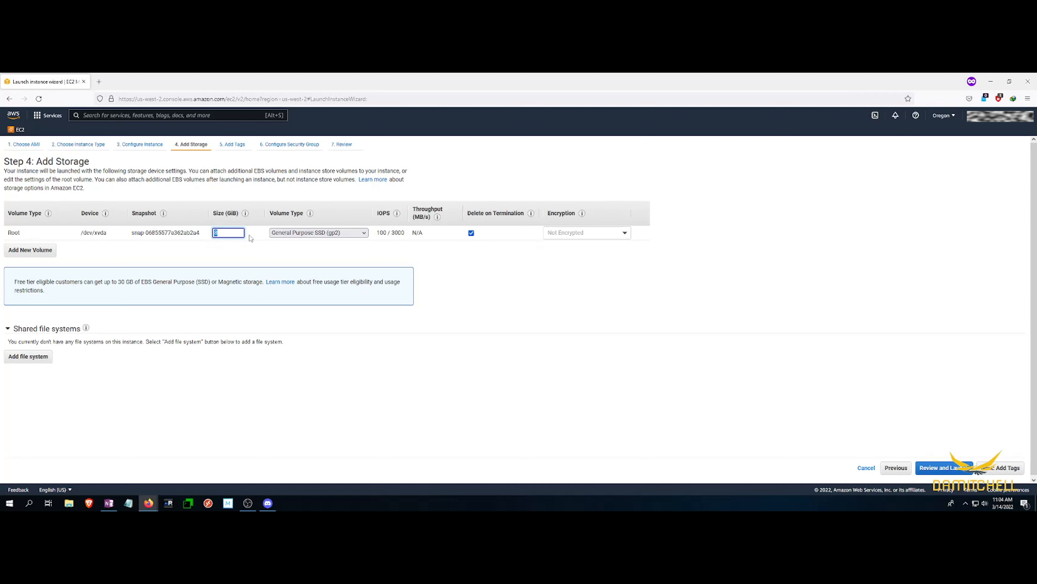
{"action": "left_click", "coordinate": [295, 254]}
{"action": "left_click", "coordinate": [472, 233]}
- Add a tag with the key Name and the value ec2-lab1 to the instance, volumes and network interfaces
{"action": "left_click", "coordinate": [997, 470]}
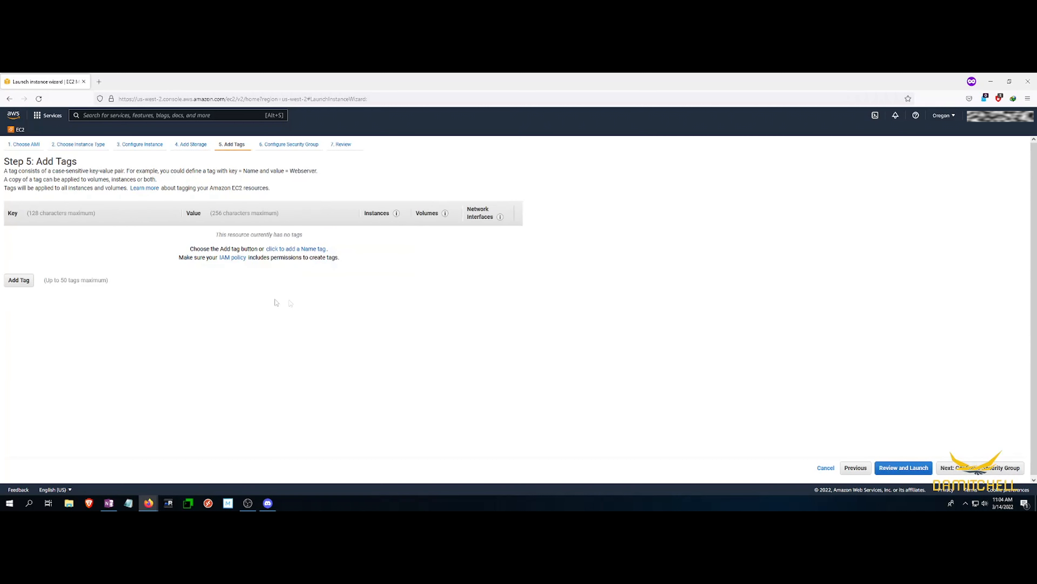
{"action": "left_click", "coordinate": [19, 280]}
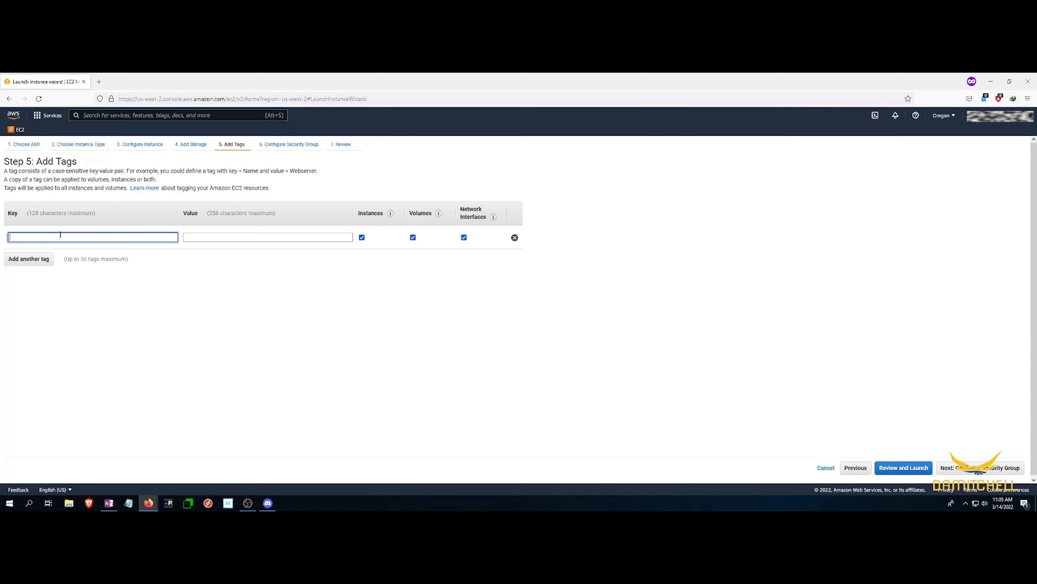
{"action": "type", "text": "Name"}
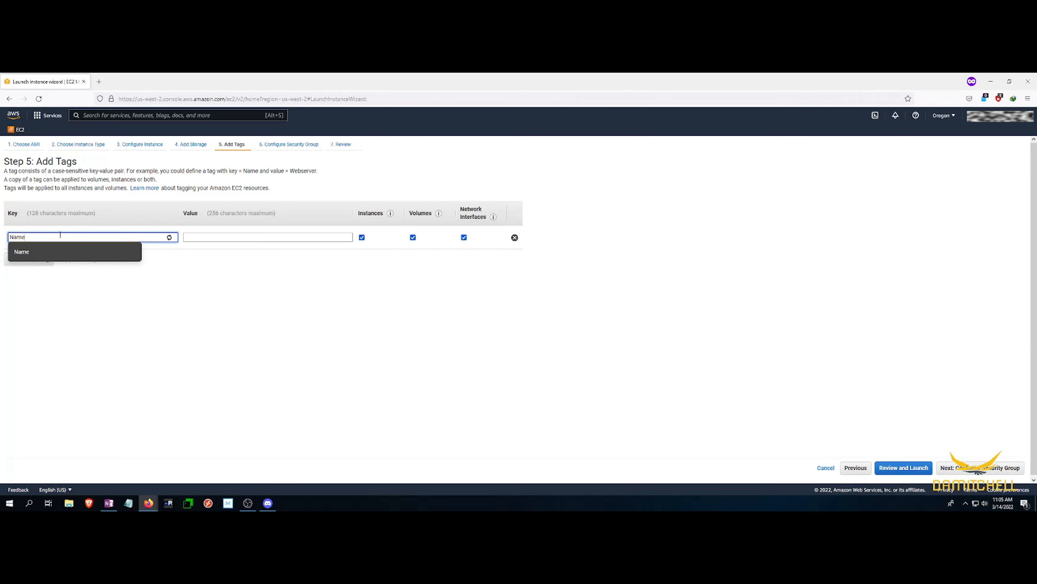
{"action": "left_click", "coordinate": [32, 252]}
{"action": "left_click", "coordinate": [190, 239]}
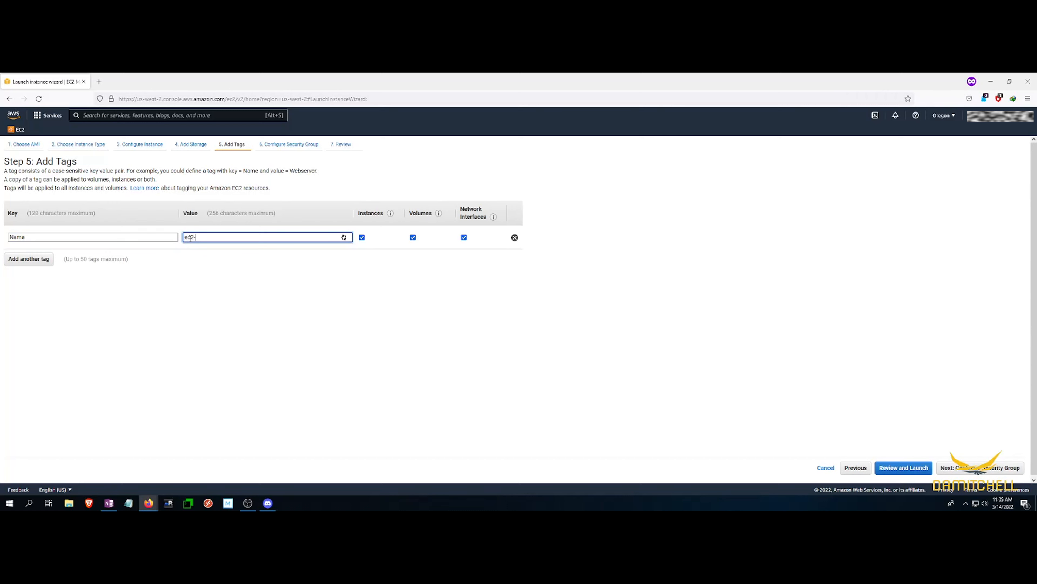
{"action": "type", "text": "ec2-lab1"}
{"action": "left_click", "coordinate": [353, 311]}
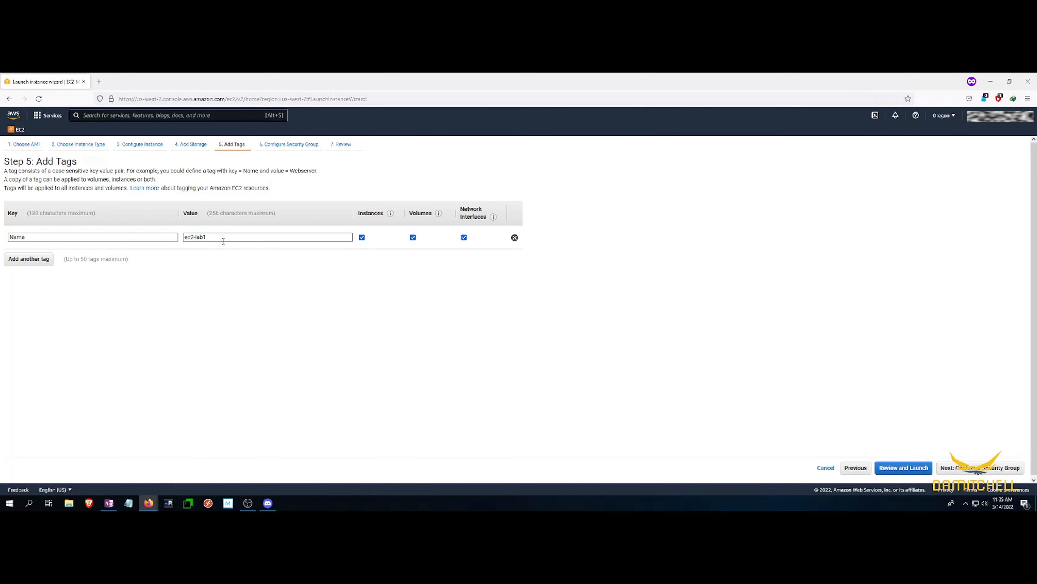
- Go to the security group configuration and set both the new group's name and its description to ec2-lab1-SG
{"action": "left_click", "coordinate": [987, 471]}
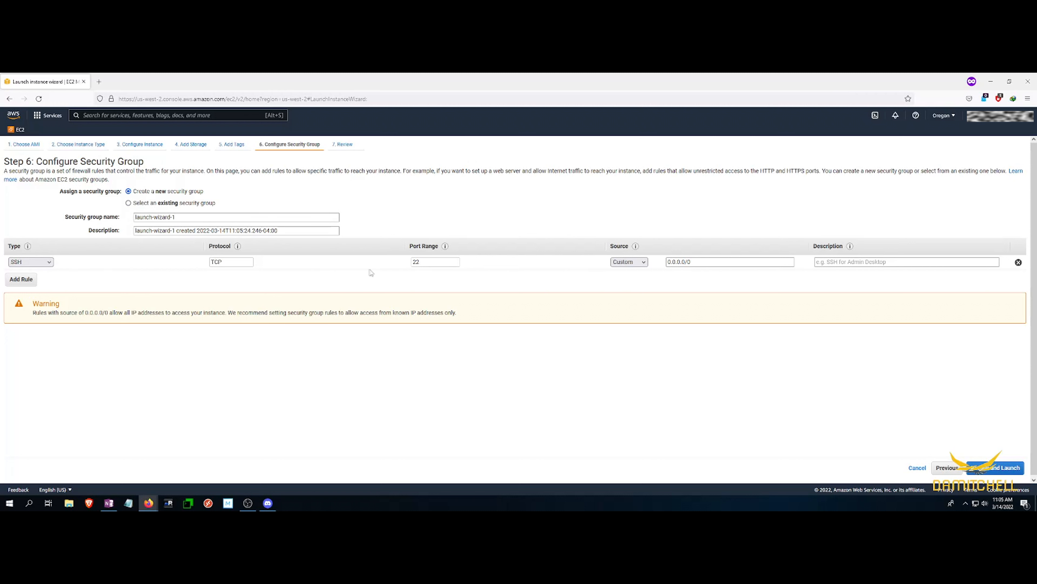
{"action": "left_click_drag", "start_coordinate": [175, 217], "coordinate": [118, 221]}
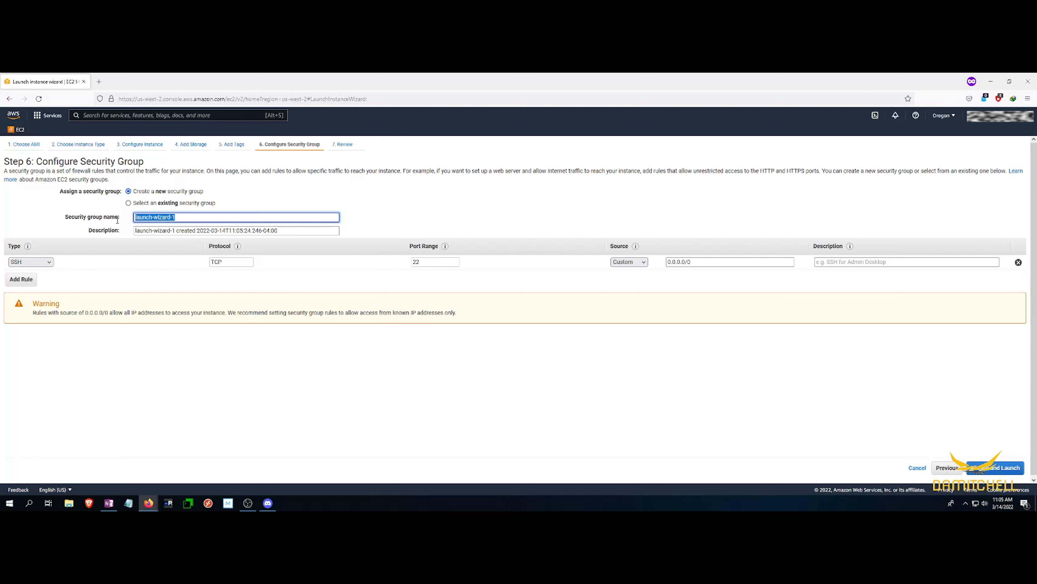
{"action": "type", "text": "ec2-lab1-SG"}
{"action": "left_click", "coordinate": [145, 230]}
{"action": "key", "text": "ctrl+a"}
{"action": "type", "text": "ec2-lab1-SG"}
{"action": "left_click", "coordinate": [272, 413]}
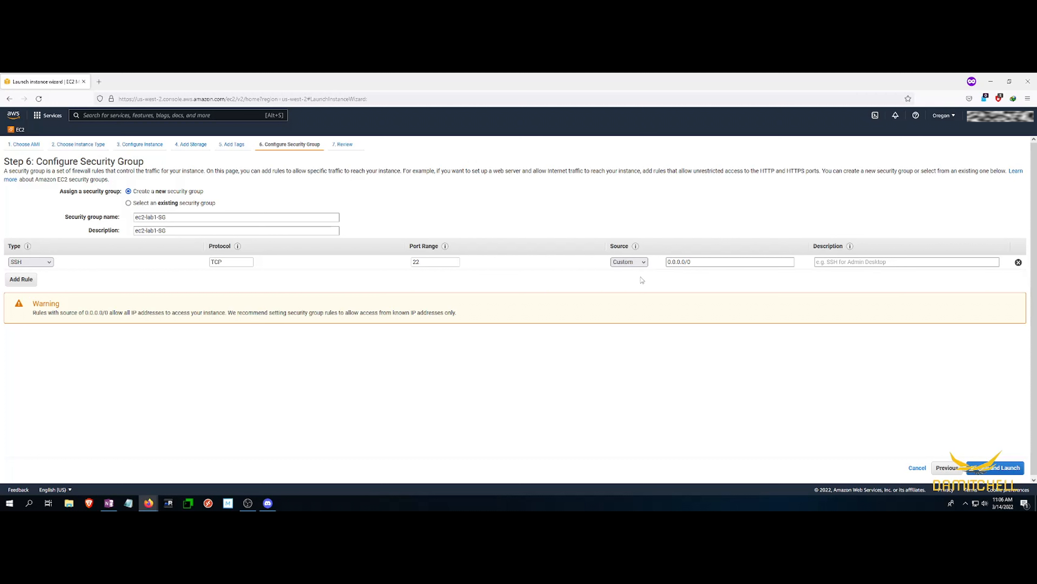
- Check the SSH rule's source options and add an HTTP rule on port 80 with its default sources to the security group
{"action": "left_click", "coordinate": [646, 264]}
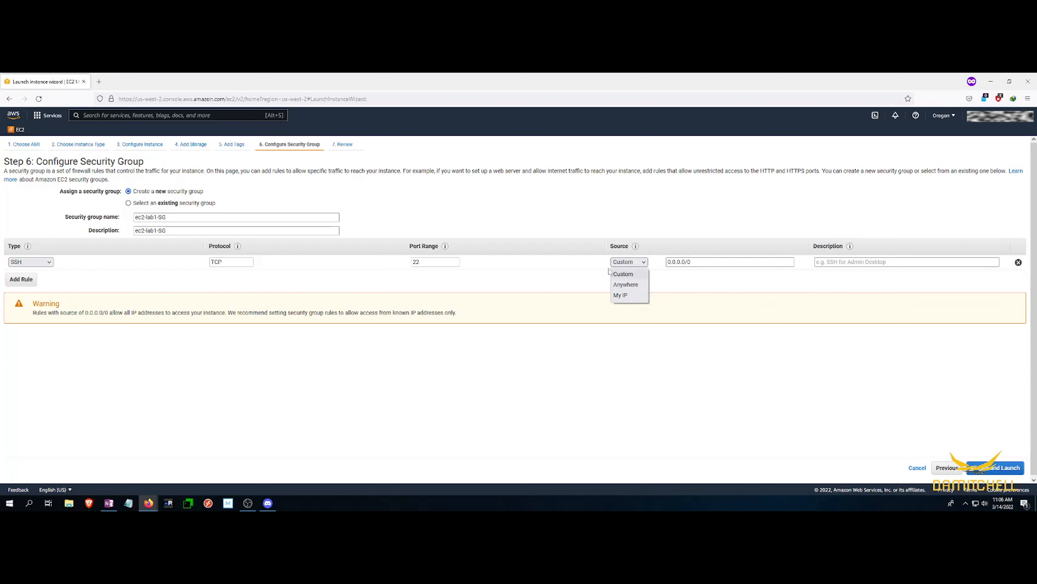
{"action": "left_click", "coordinate": [598, 277]}
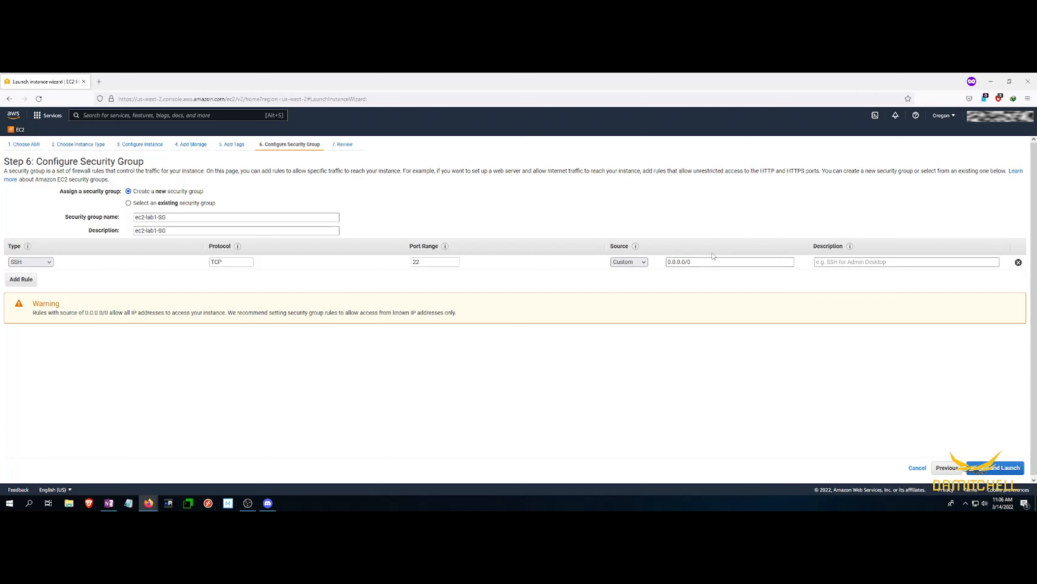
{"action": "left_click", "coordinate": [33, 286]}
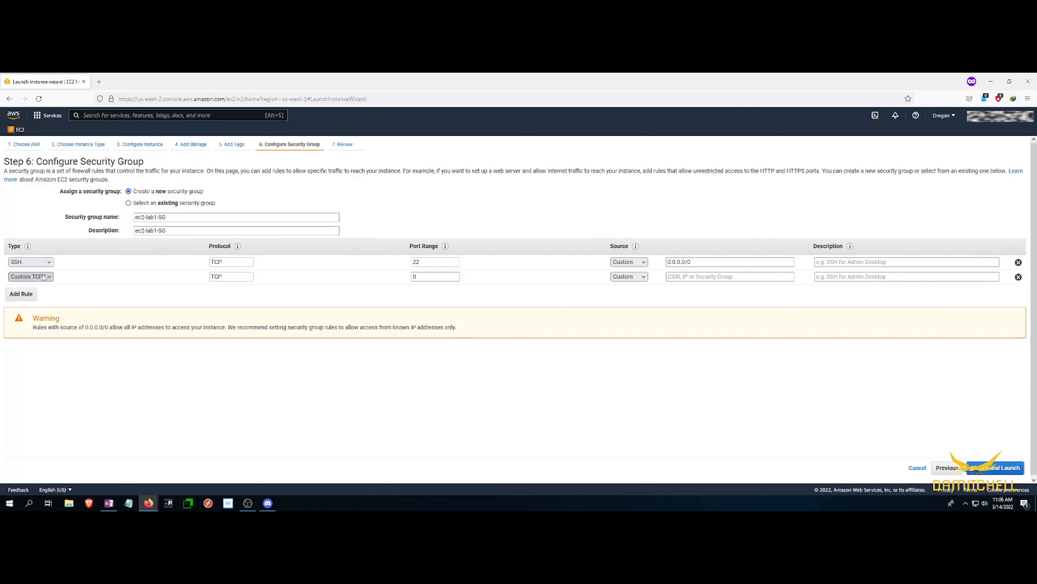
{"action": "left_click", "coordinate": [44, 277]}
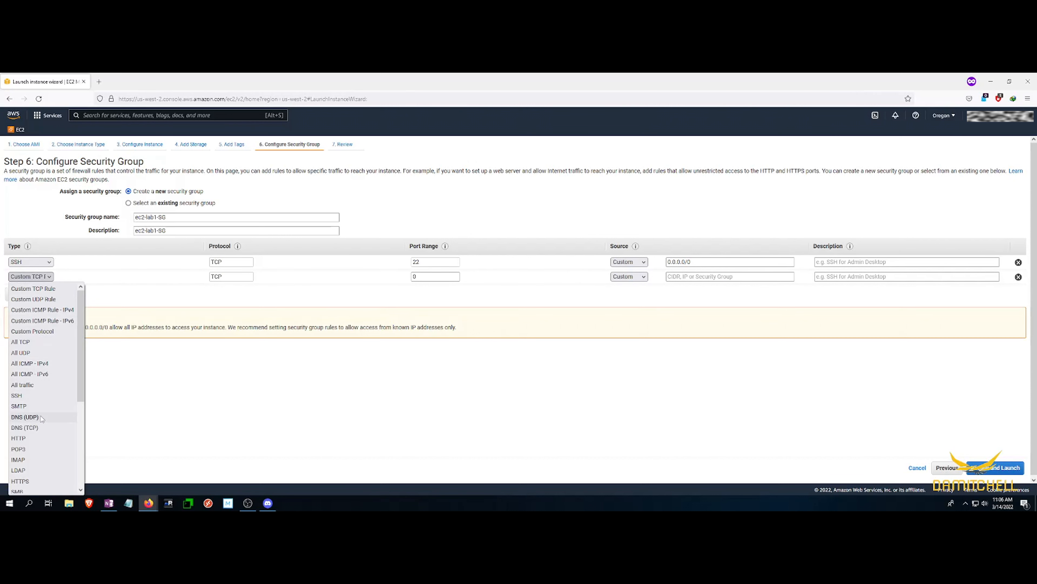
{"action": "left_click", "coordinate": [32, 438]}
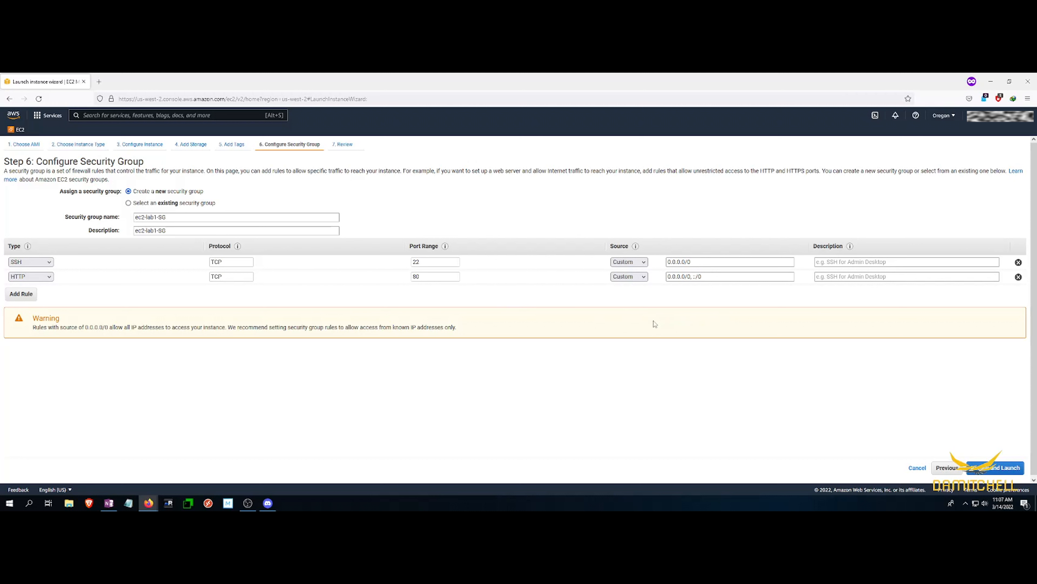
{"action": "left_click", "coordinate": [628, 278]}
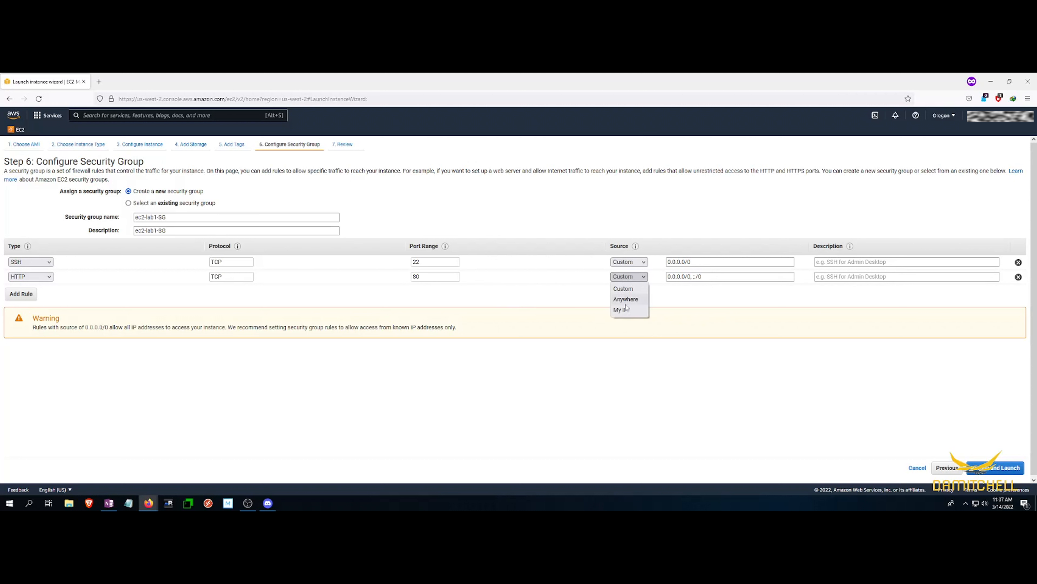
{"action": "left_click", "coordinate": [586, 297]}
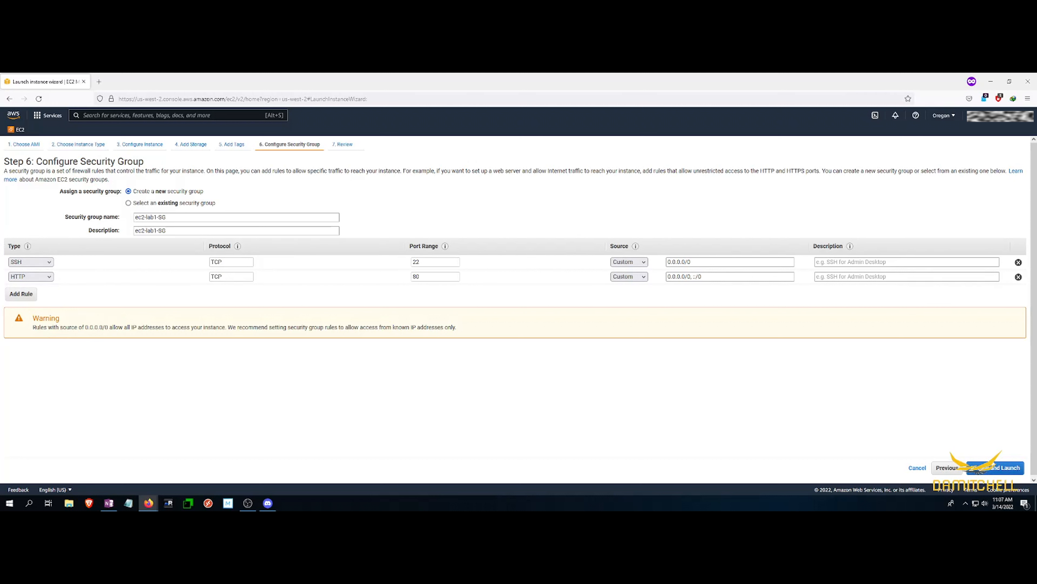
- Review the launch summary, including the AMI, instance type, security group rules and the security and free-tier notices
{"action": "left_click", "coordinate": [995, 469]}
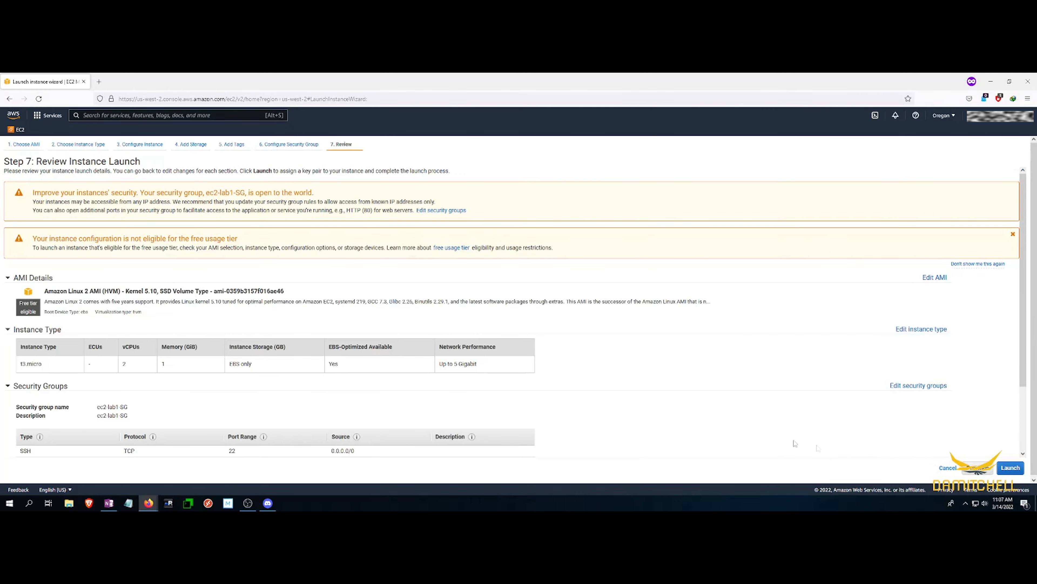
{"action": "scroll", "coordinate": [540, 378], "scroll_direction": "down", "scroll_amount": 2}
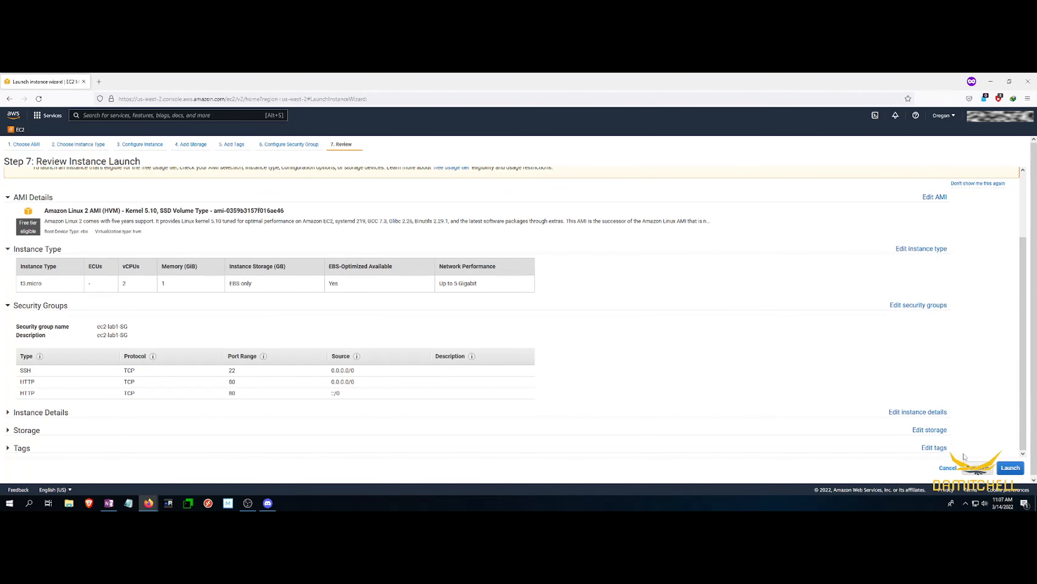
{"action": "scroll", "coordinate": [549, 286], "scroll_direction": "up", "scroll_amount": 2}
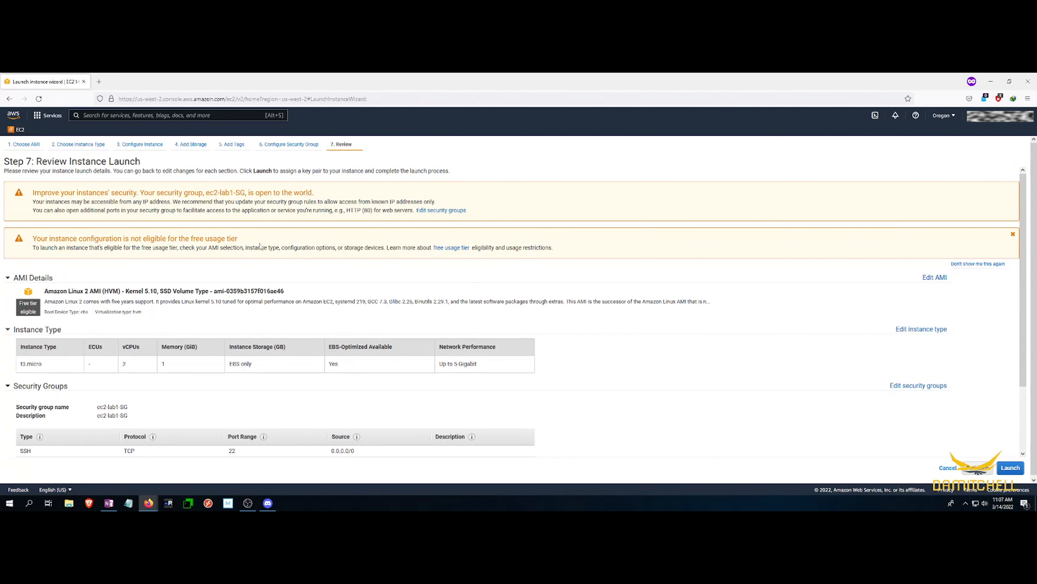
{"action": "left_click_drag", "start_coordinate": [33, 239], "coordinate": [257, 245]}
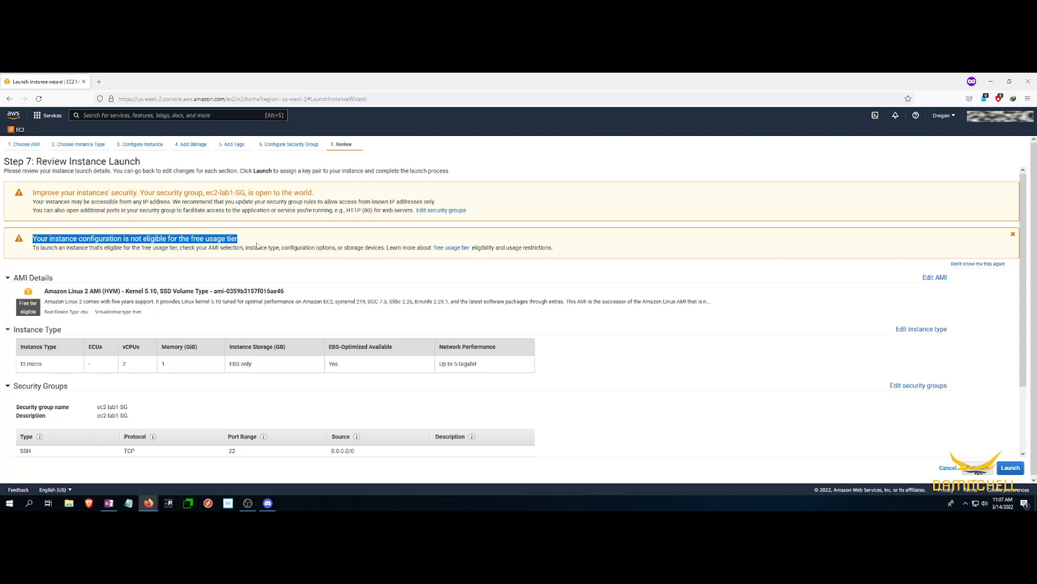
{"action": "left_click", "coordinate": [35, 193]}
{"action": "triple_click", "coordinate": [35, 193]}
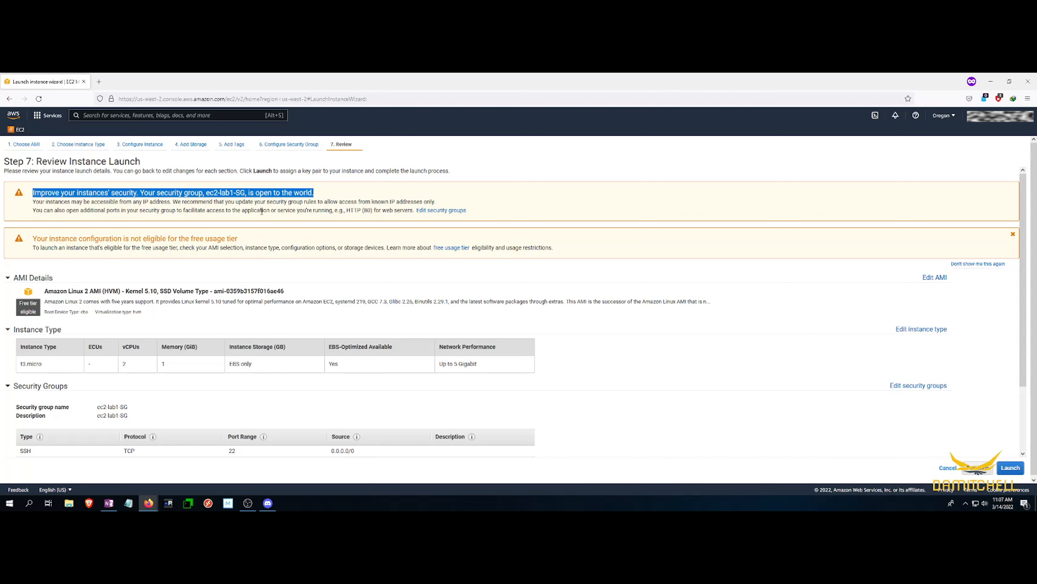
{"action": "left_click", "coordinate": [565, 270]}
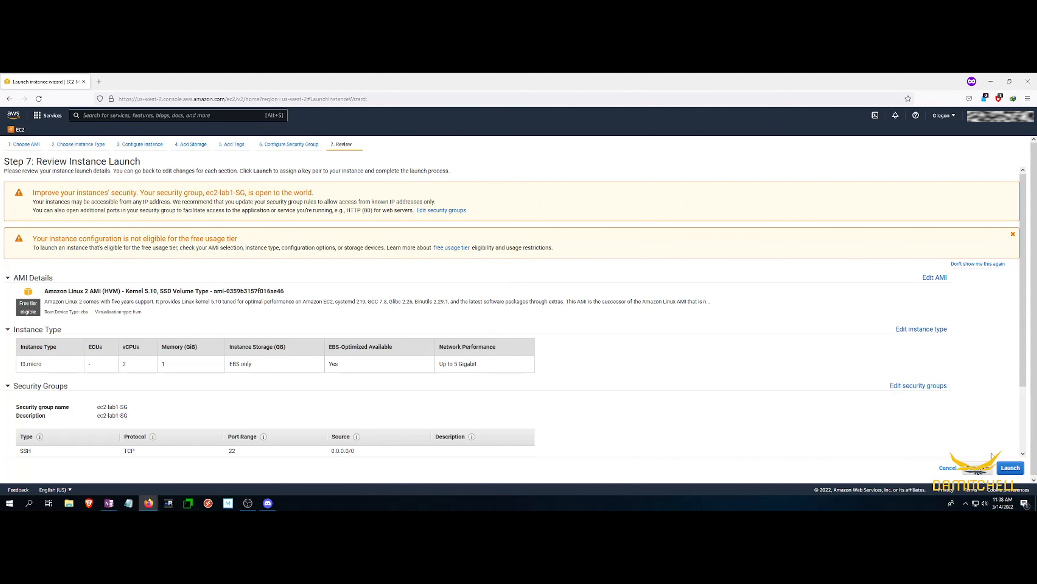
- Launch the instance with a new RSA key pair named kp-awslab1, downloading its private key file
{"action": "left_click", "coordinate": [1008, 469]}
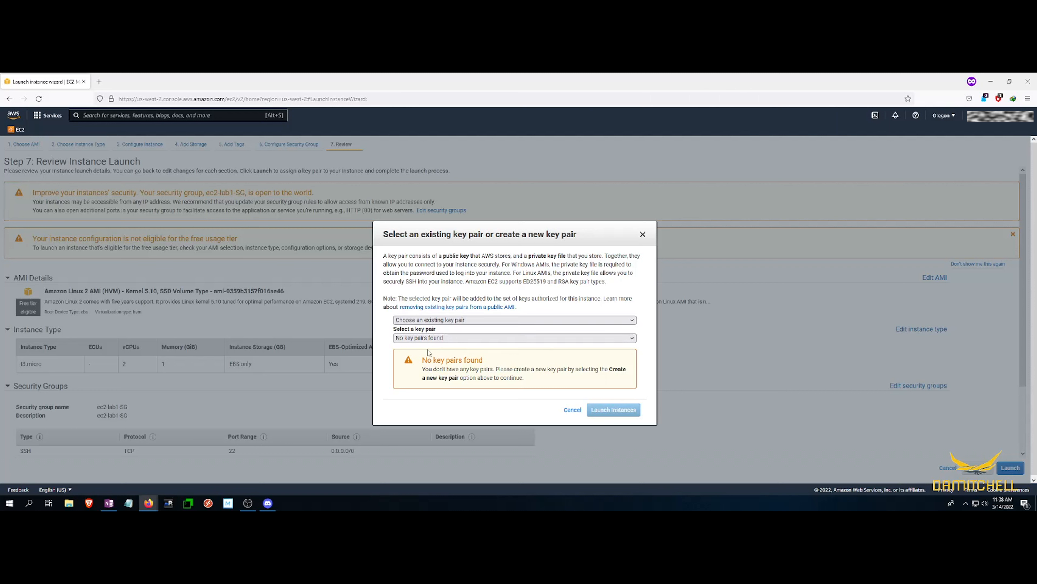
{"action": "left_click", "coordinate": [453, 320]}
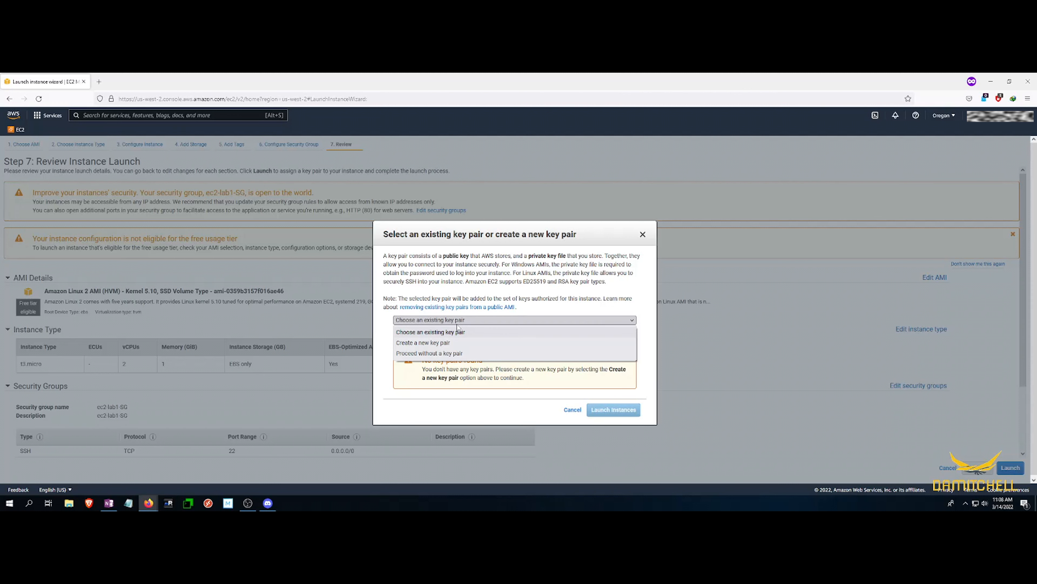
{"action": "left_click", "coordinate": [442, 343]}
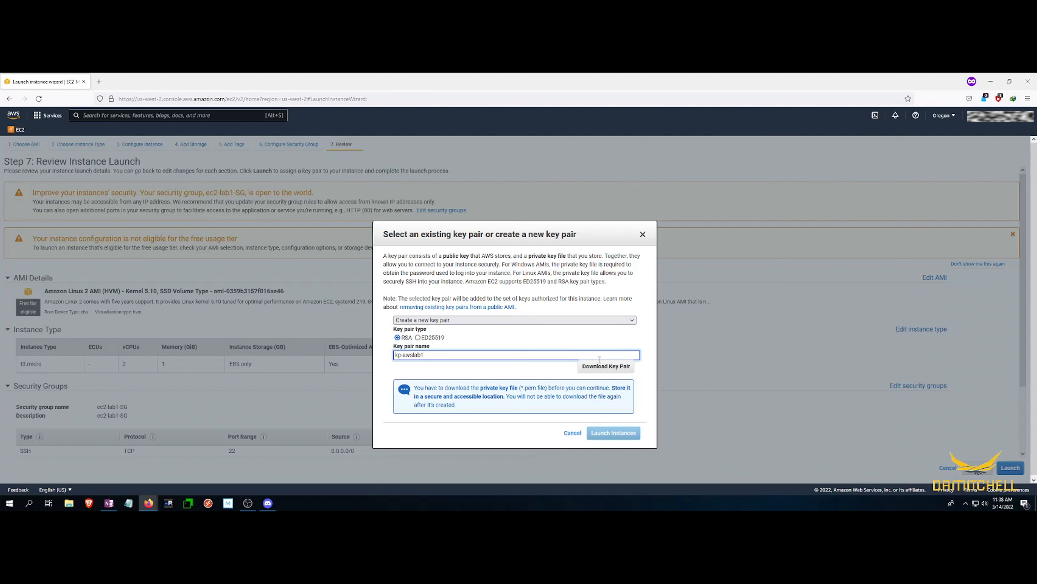
{"action": "left_click", "coordinate": [606, 366]}
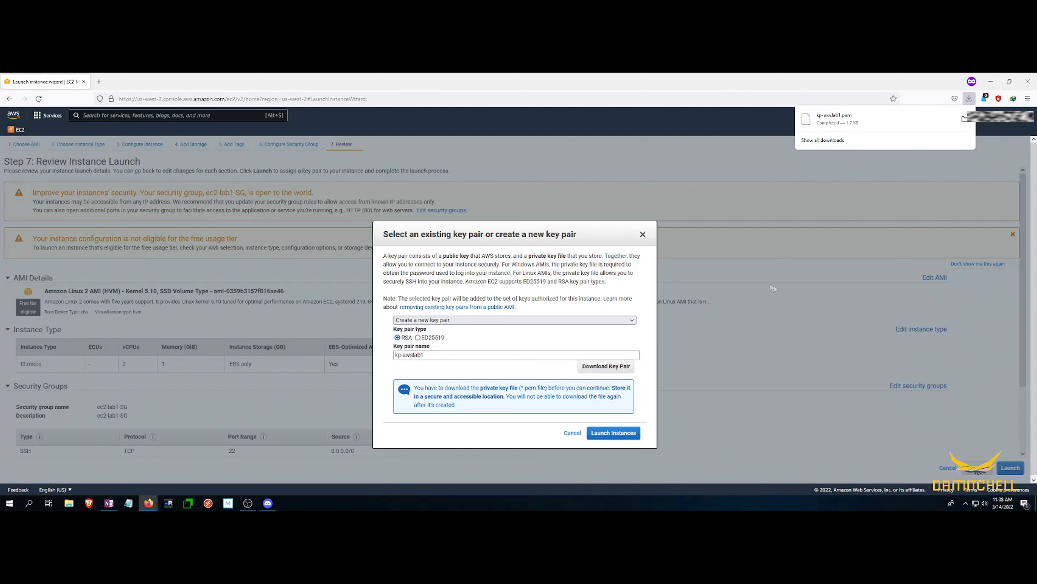
{"action": "left_click", "coordinate": [621, 436]}
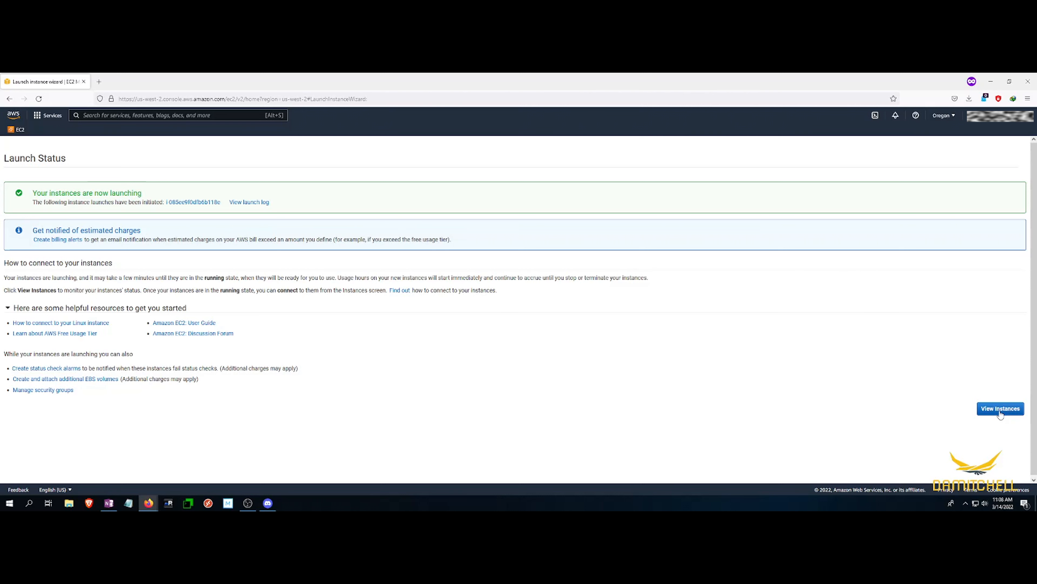
- Open the instances list and refresh it to check the state and status check of ec2-lab1
{"action": "left_click", "coordinate": [1000, 410]}
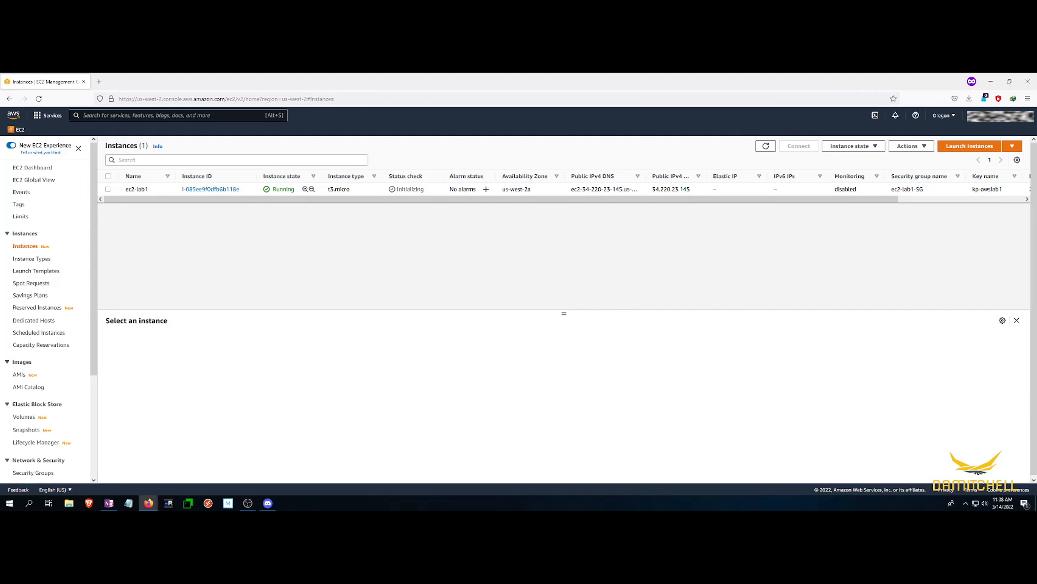
{"action": "key", "text": "alt+Tab"}
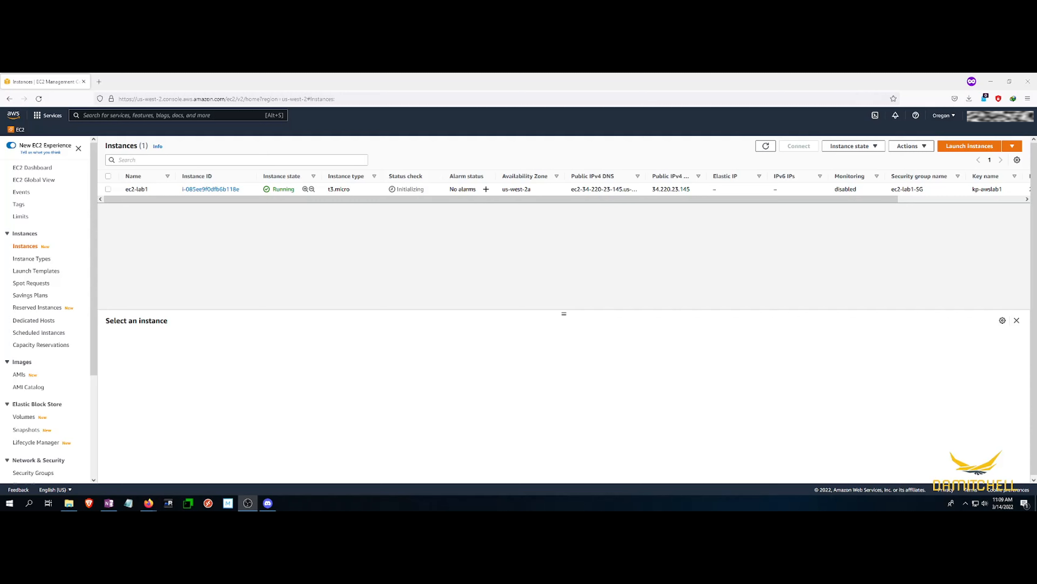
{"action": "left_click", "coordinate": [765, 146]}
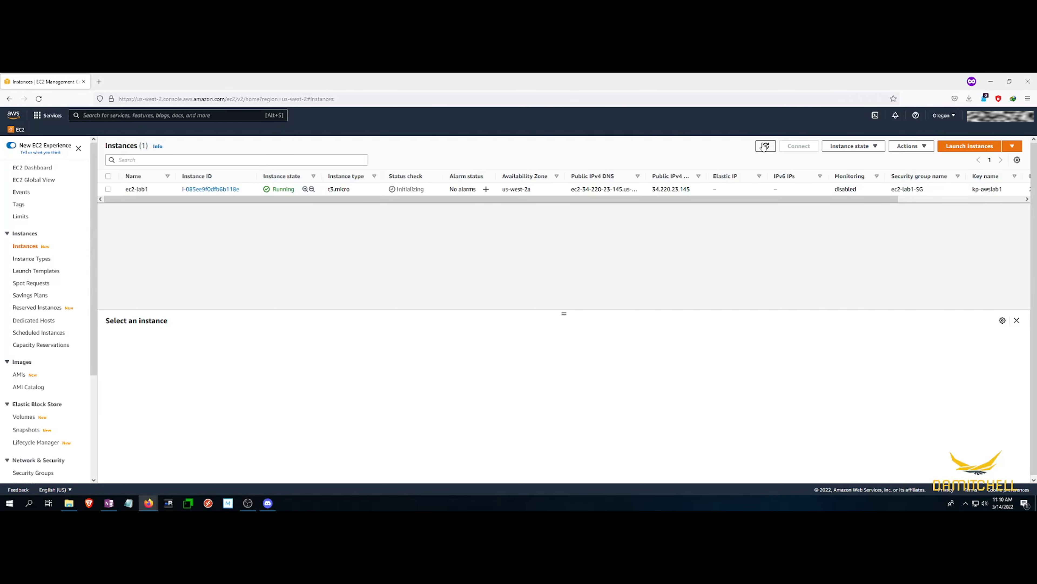
{"action": "left_click", "coordinate": [764, 145]}
- Locate the downloaded kp-awslab1.pem file in the aws-stuff network folder and launch PuTTY
{"action": "left_click", "coordinate": [68, 502]}
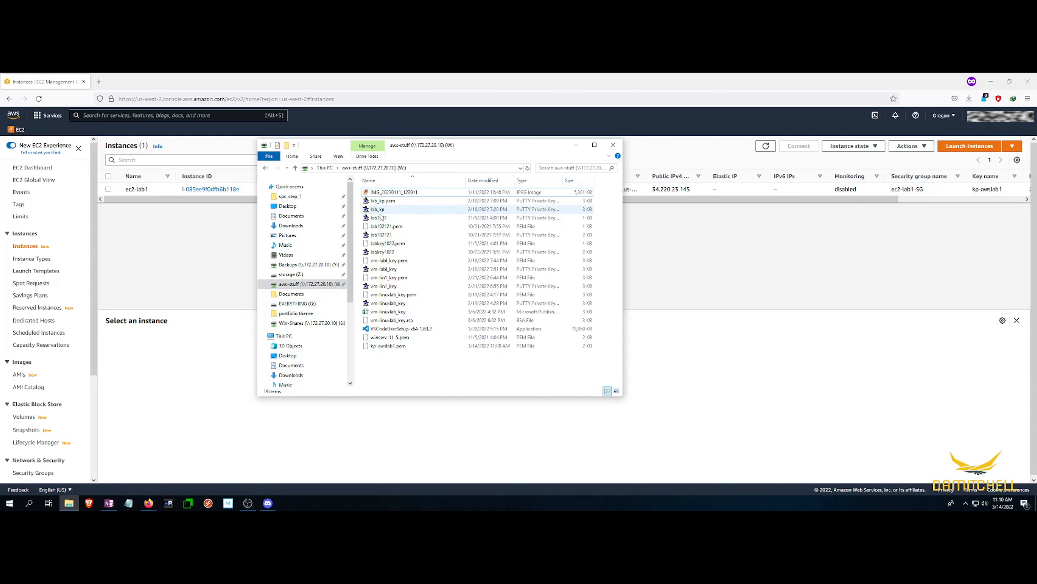
{"action": "left_click", "coordinate": [387, 347]}
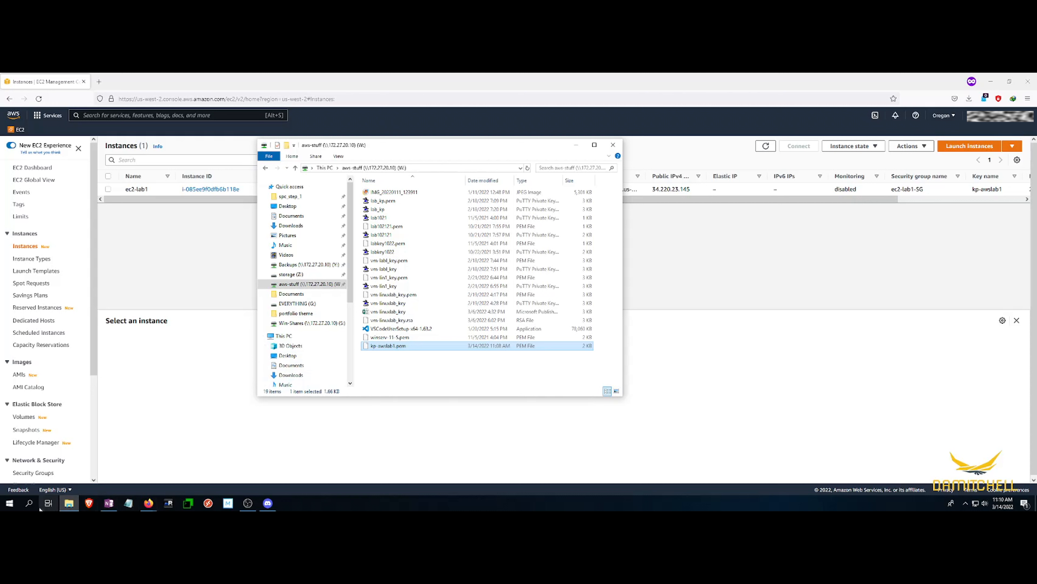
{"action": "left_click", "coordinate": [29, 503]}
{"action": "type", "text": "pu"}
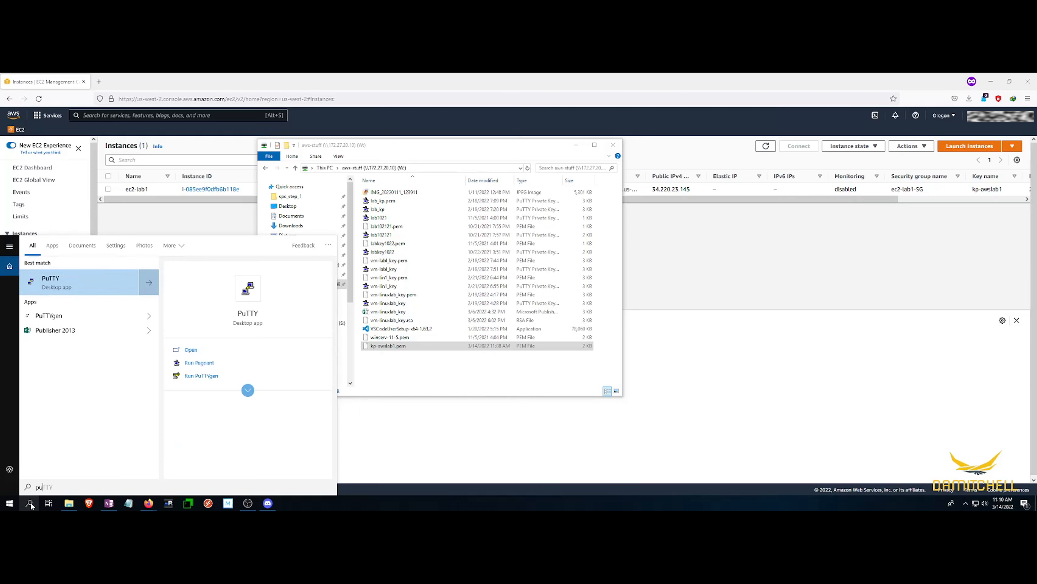
{"action": "key", "text": "Return"}
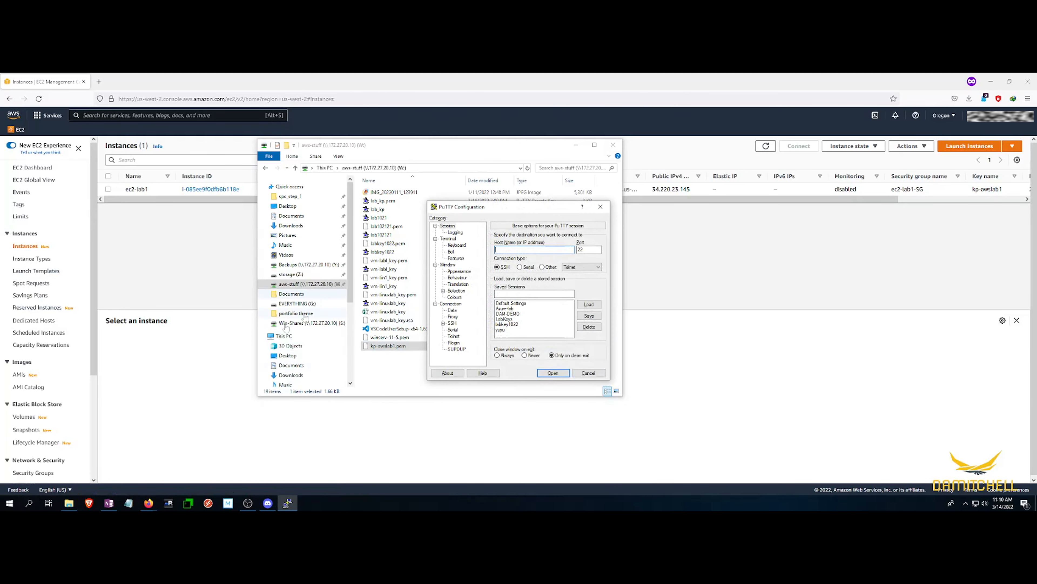
- Launch PuTTYgen and move its window clear of the PuTTY configuration window
{"action": "left_click", "coordinate": [28, 503]}
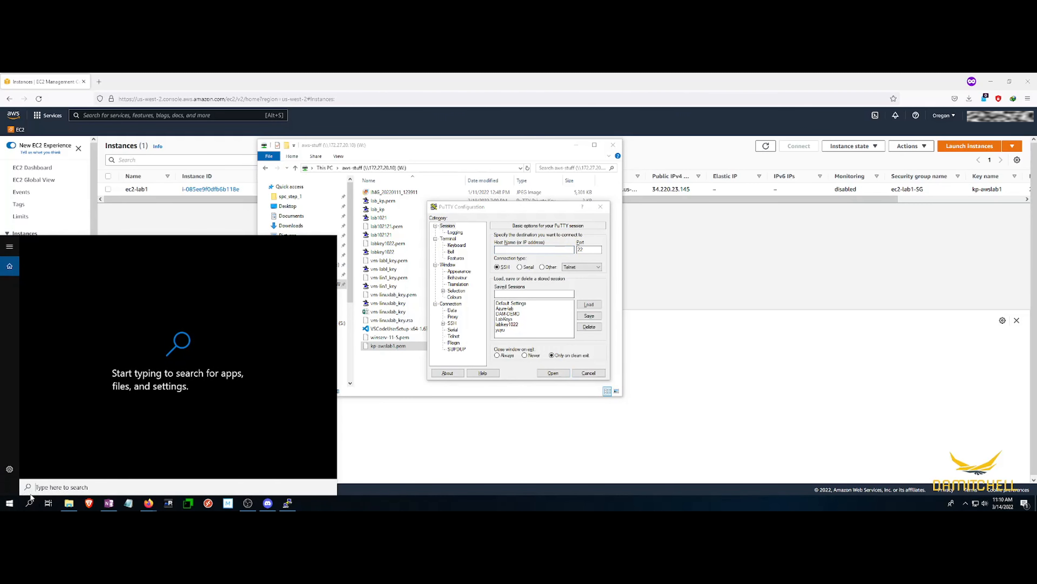
{"action": "type", "text": "put"}
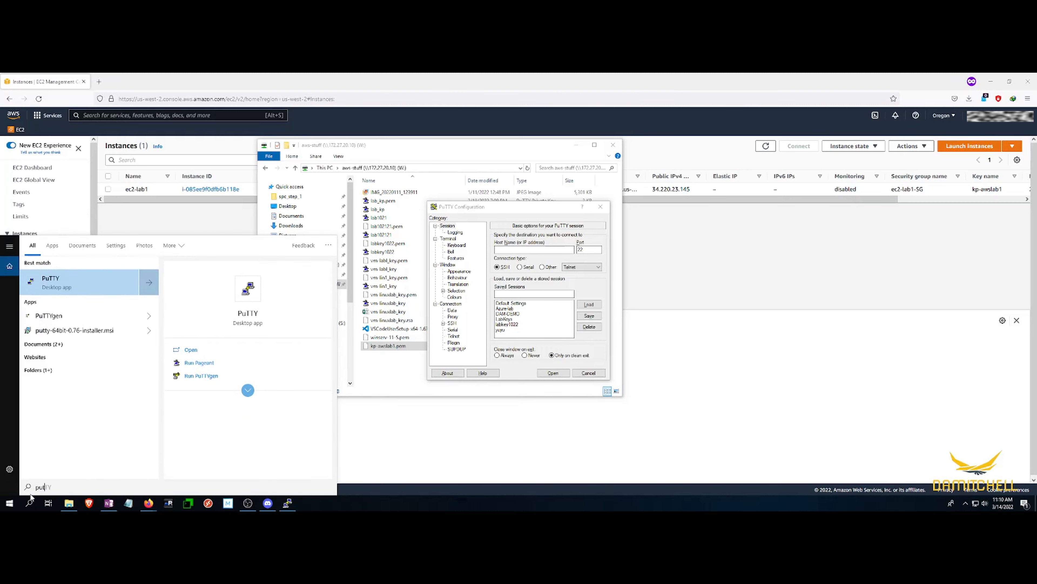
{"action": "left_click", "coordinate": [66, 316]}
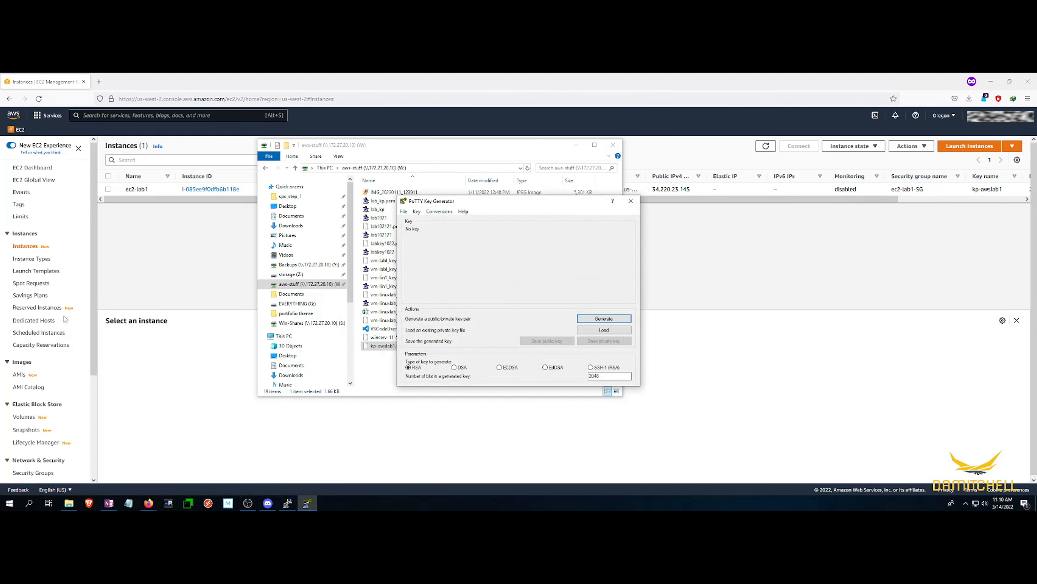
{"action": "left_click_drag", "start_coordinate": [520, 207], "coordinate": [771, 215]}
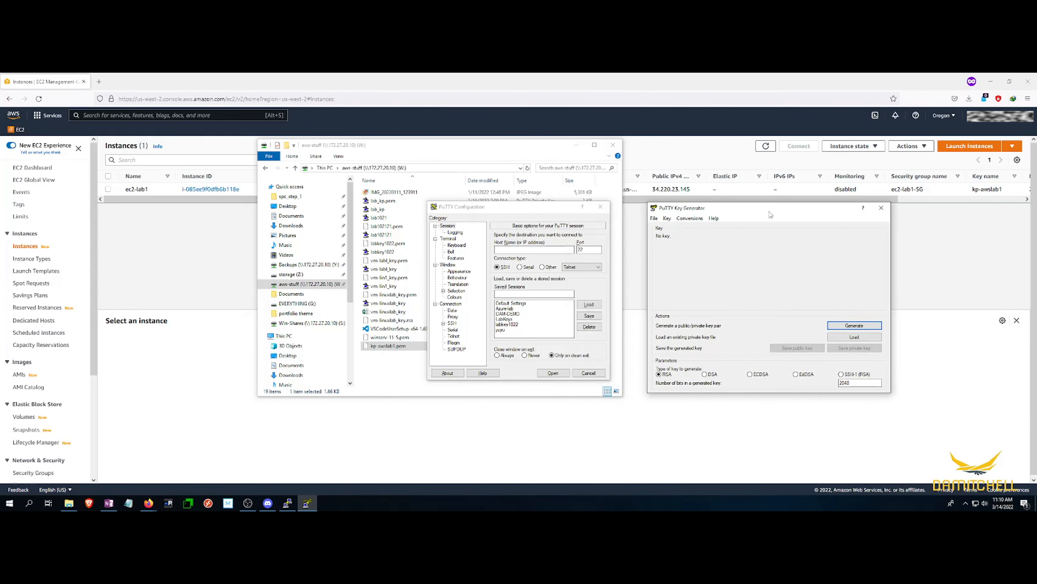
- Load kp-awslab1.pem from the aws-stuff folder into the key generator, showing all file types to find it
{"action": "left_click", "coordinate": [837, 337]}
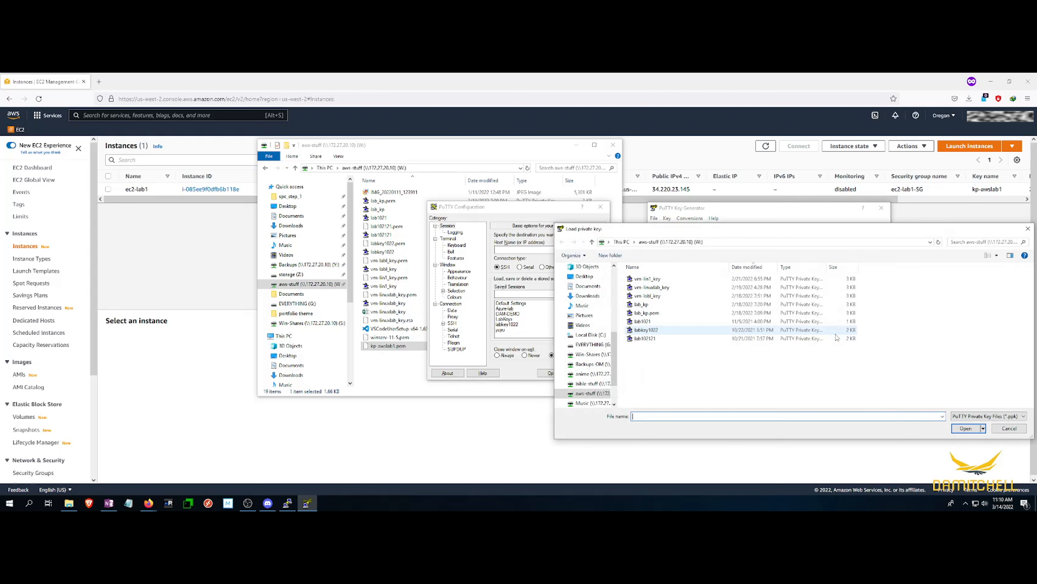
{"action": "left_click", "coordinate": [959, 416]}
{"action": "left_click", "coordinate": [966, 430]}
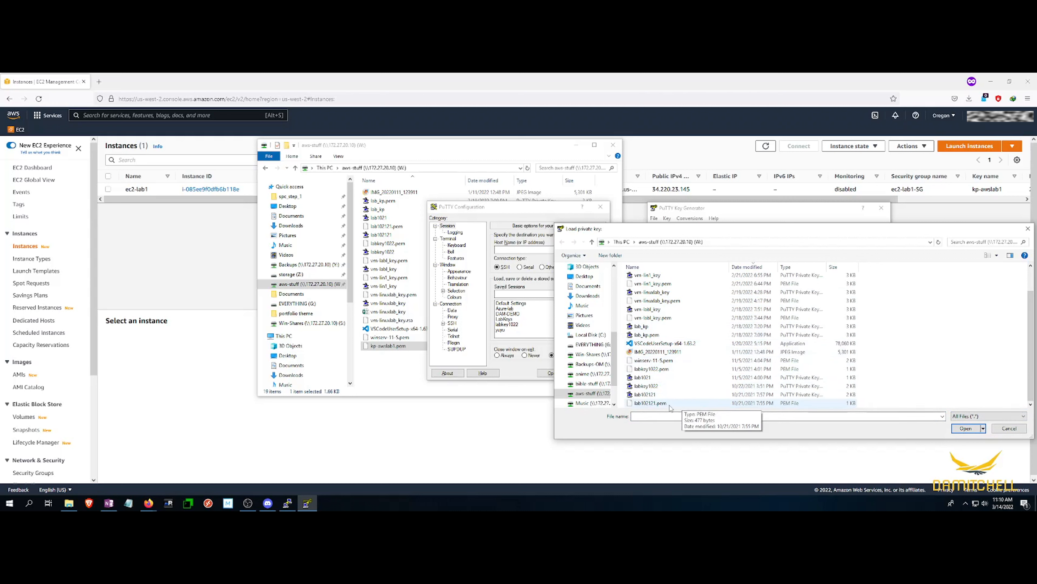
{"action": "scroll", "coordinate": [681, 374], "scroll_direction": "up", "scroll_amount": 3}
{"action": "left_click", "coordinate": [697, 281]}
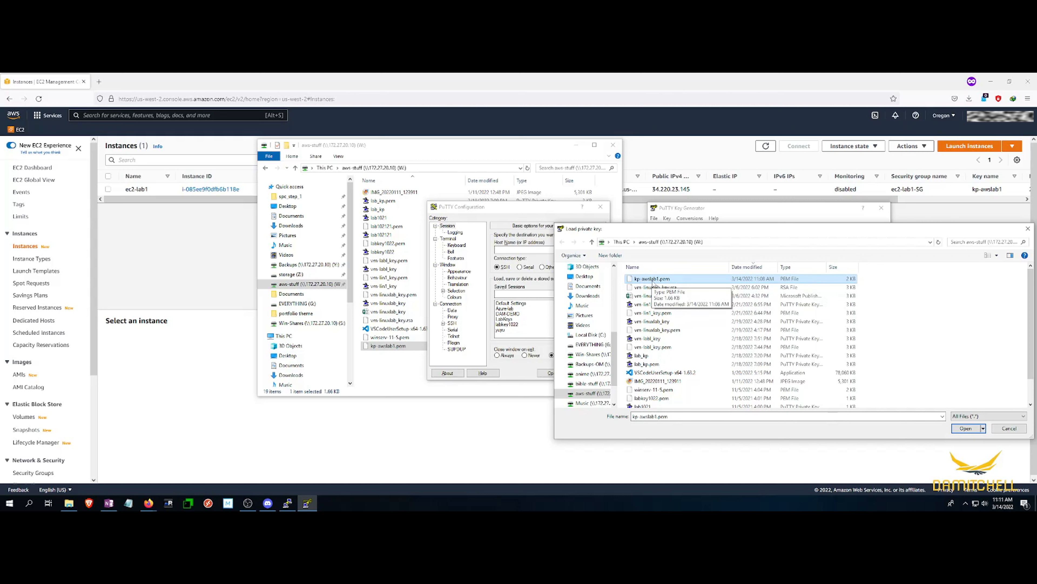
{"action": "double_click", "coordinate": [652, 281]}
{"action": "left_click", "coordinate": [566, 322]}
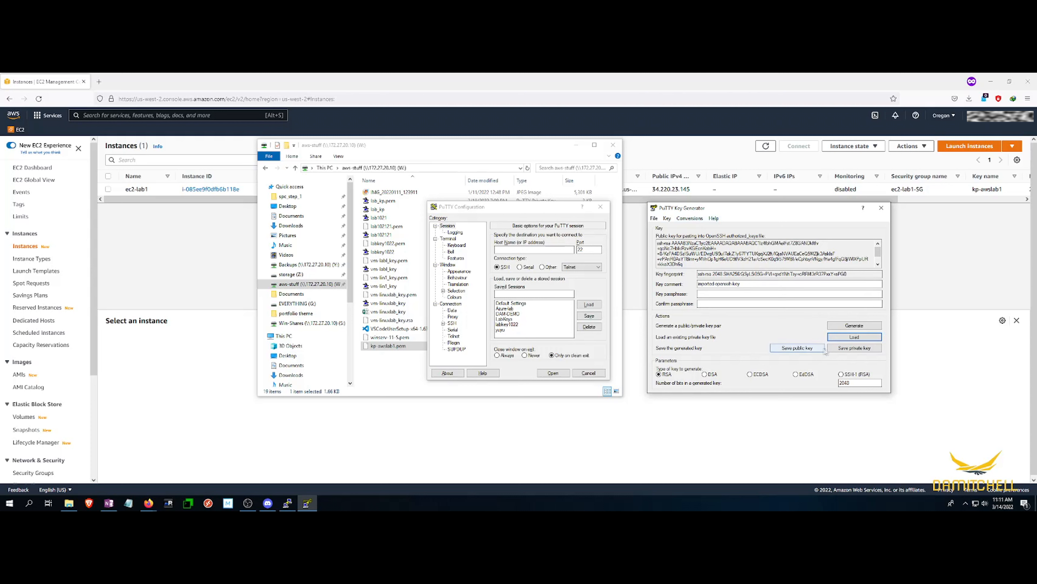
- Start saving the loaded private key without a passphrase, taking the file name from the existing kp-awslab1.pem
{"action": "left_click", "coordinate": [836, 348]}
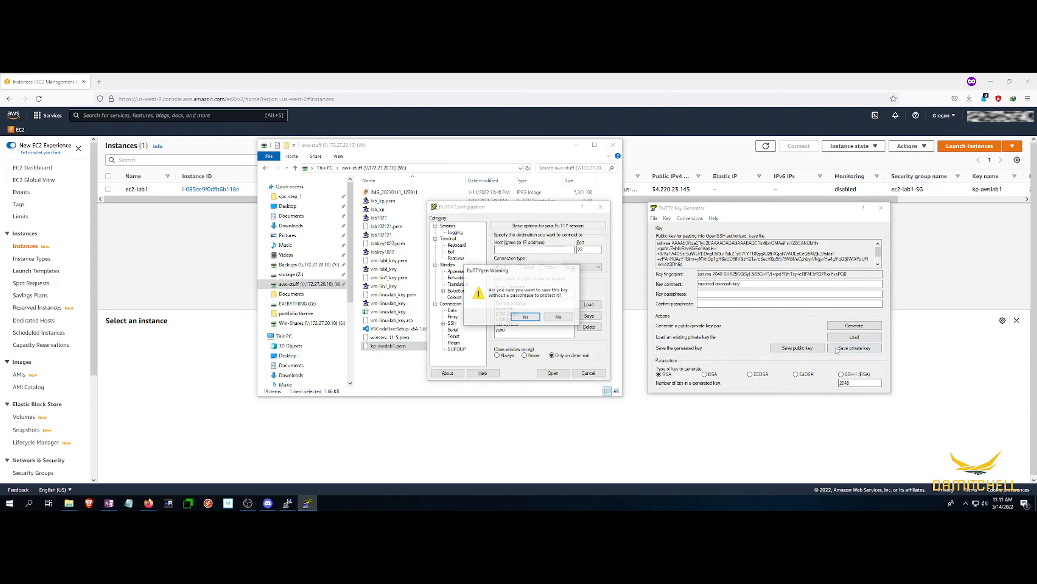
{"action": "left_click", "coordinate": [532, 320]}
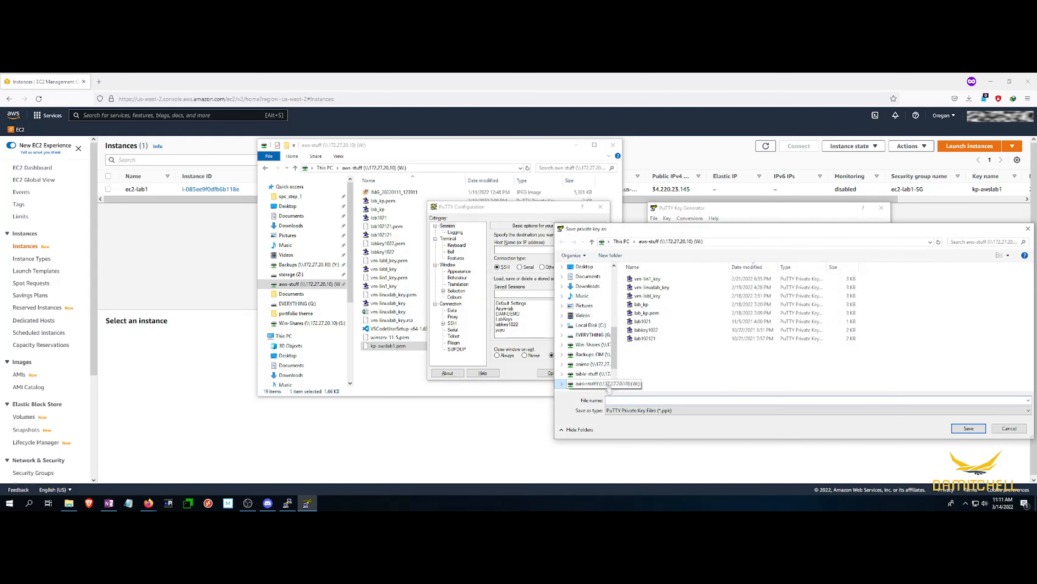
{"action": "left_click", "coordinate": [952, 411]}
{"action": "left_click", "coordinate": [898, 425]}
{"action": "left_click", "coordinate": [652, 279]}
{"action": "left_click", "coordinate": [652, 278]}
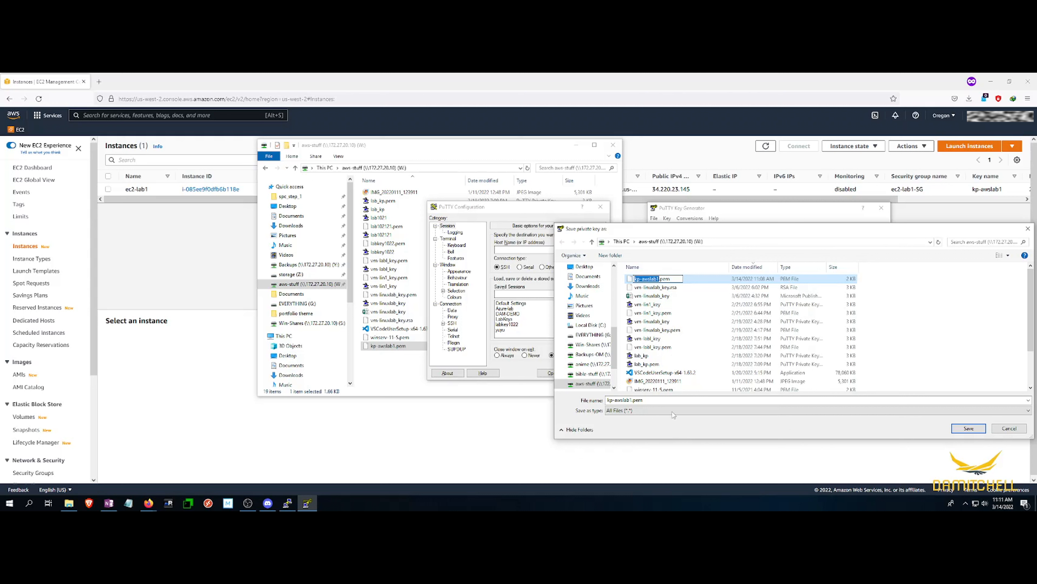
- Set the file type to PuTTY Private Key Files (*.ppk), remove the .pem extension and save the key as kp-awslab1
{"action": "left_click", "coordinate": [680, 410]}
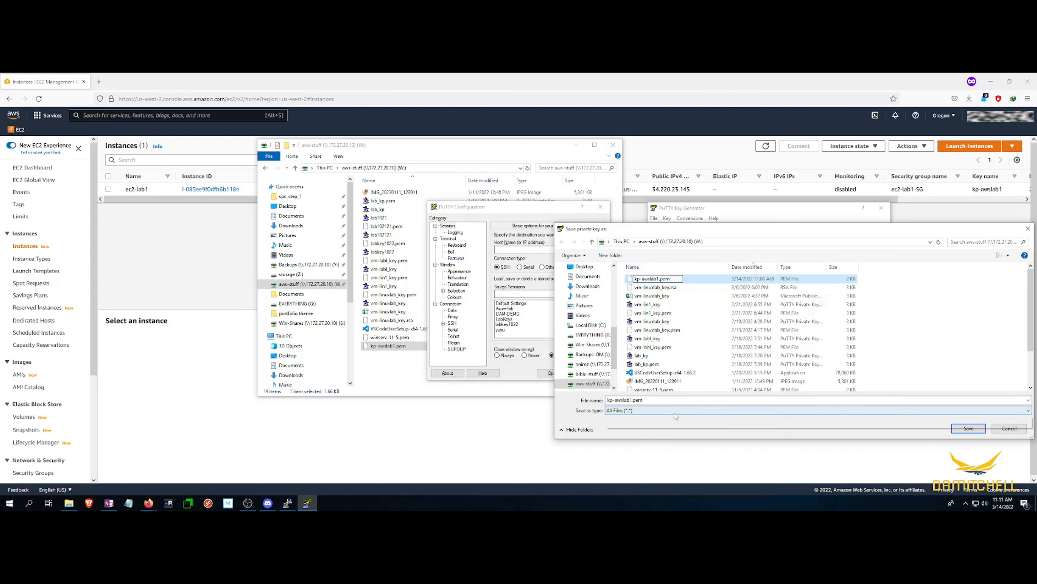
{"action": "left_click", "coordinate": [663, 411]}
{"action": "left_click", "coordinate": [653, 418]}
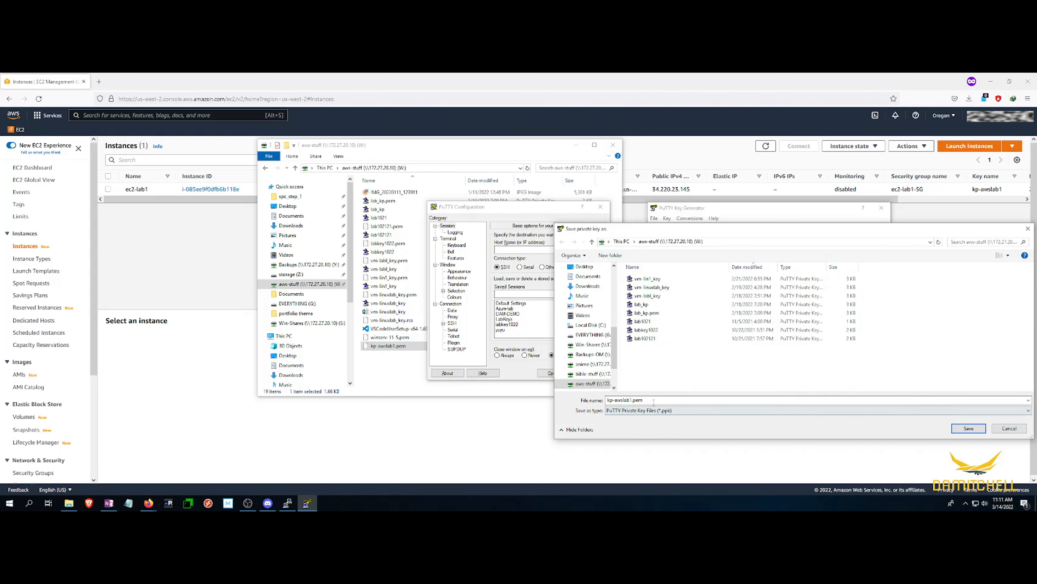
{"action": "left_click", "coordinate": [653, 402]}
{"action": "left_click_drag", "start_coordinate": [654, 402], "coordinate": [633, 402]}
{"action": "key", "text": "BackSpace"}
{"action": "left_click", "coordinate": [627, 430]}
{"action": "left_click", "coordinate": [968, 428]}
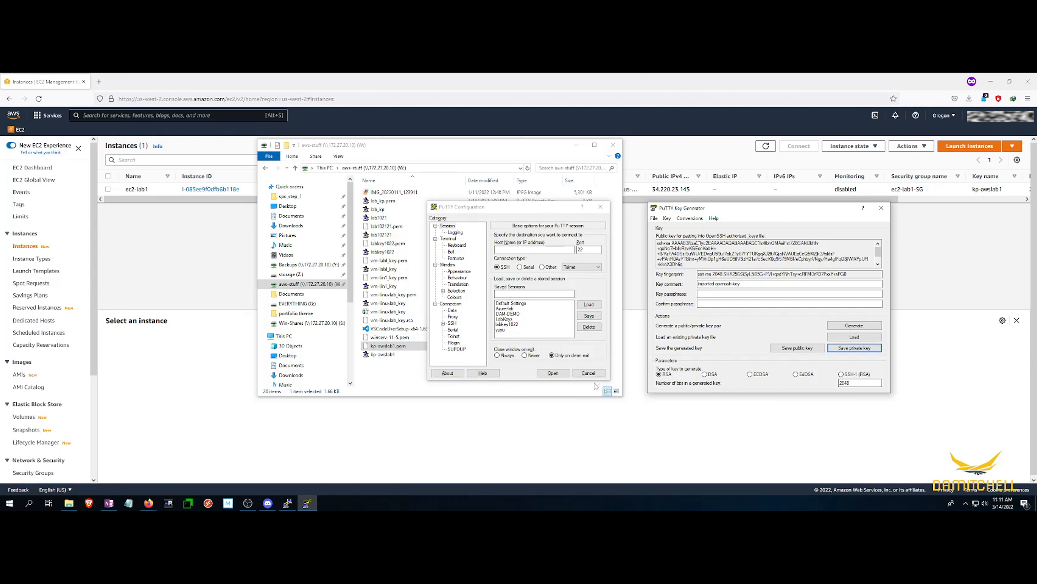
- Check the converted kp-awslab1 key in the folder and refresh the EC2 instances list to check ec2-lab1's status
{"action": "left_click", "coordinate": [384, 354]}
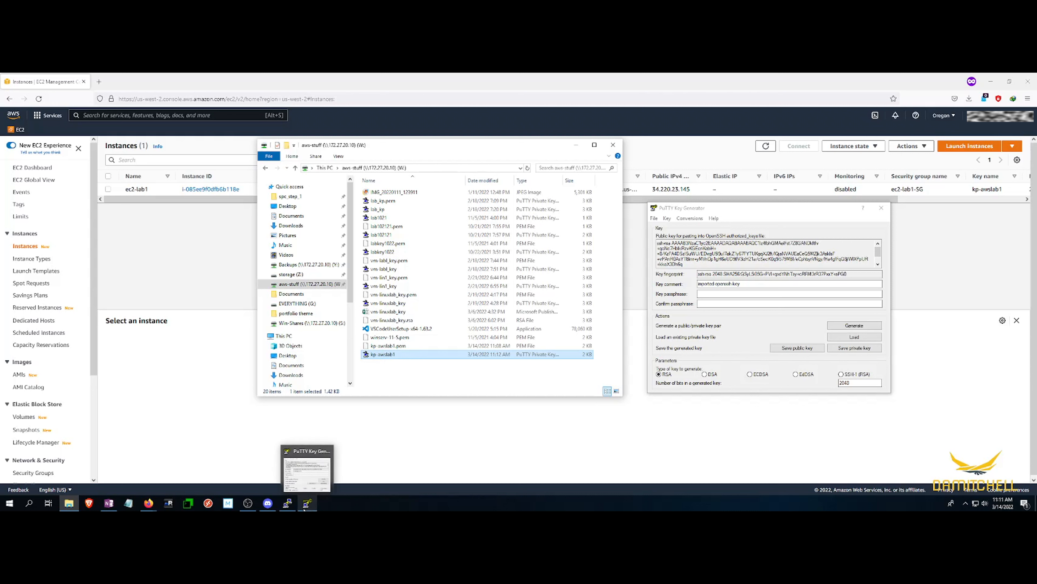
{"action": "left_click", "coordinate": [287, 503]}
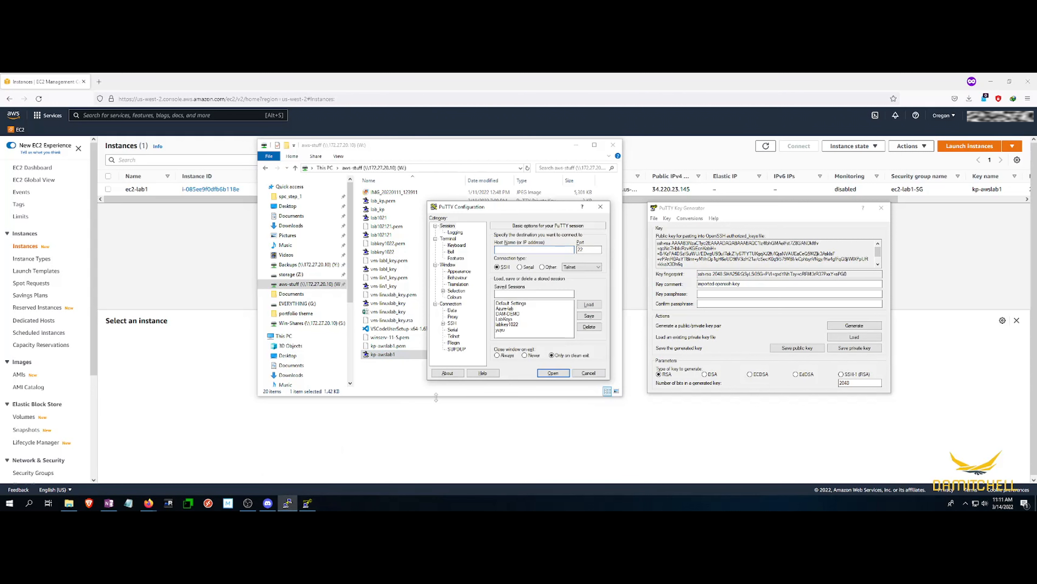
{"action": "left_click", "coordinate": [172, 245]}
{"action": "left_click", "coordinate": [766, 147]}
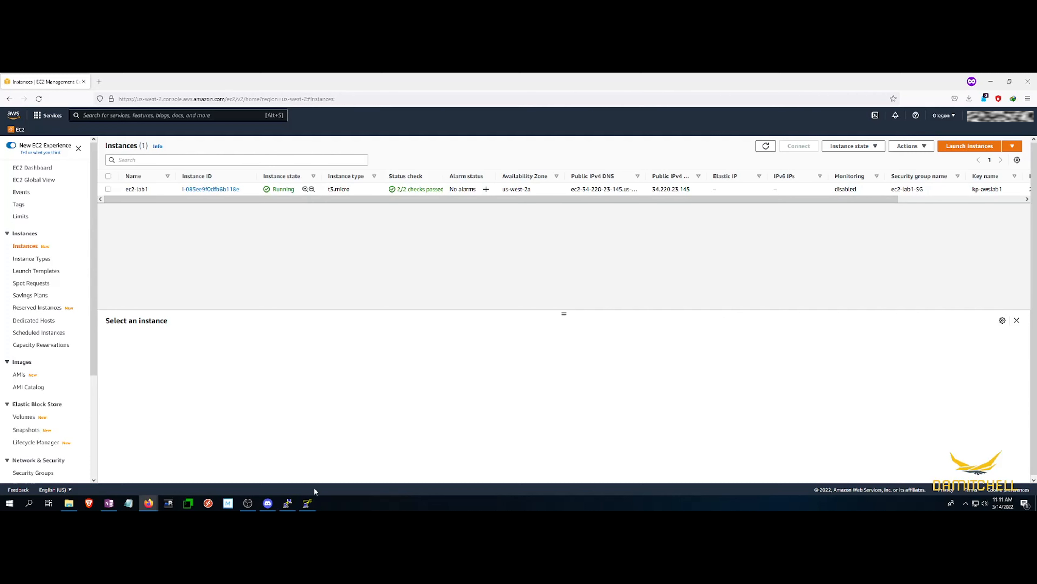
- Copy ec2-lab1's public IPv4 address 34.220.23.145 and enter it as the host name in PuTTY
{"action": "left_click", "coordinate": [109, 189]}
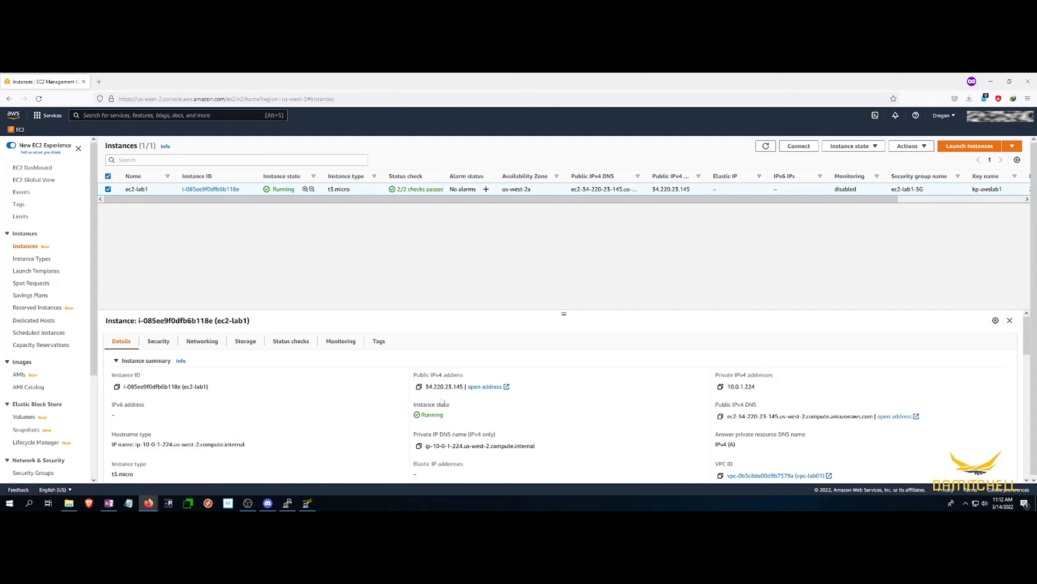
{"action": "left_click", "coordinate": [419, 387]}
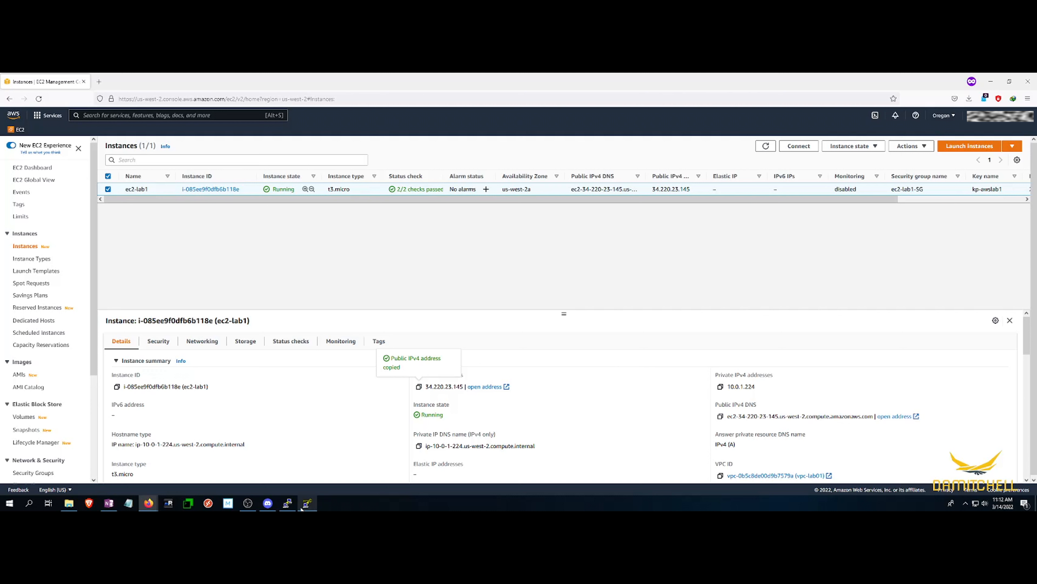
{"action": "left_click", "coordinate": [289, 504]}
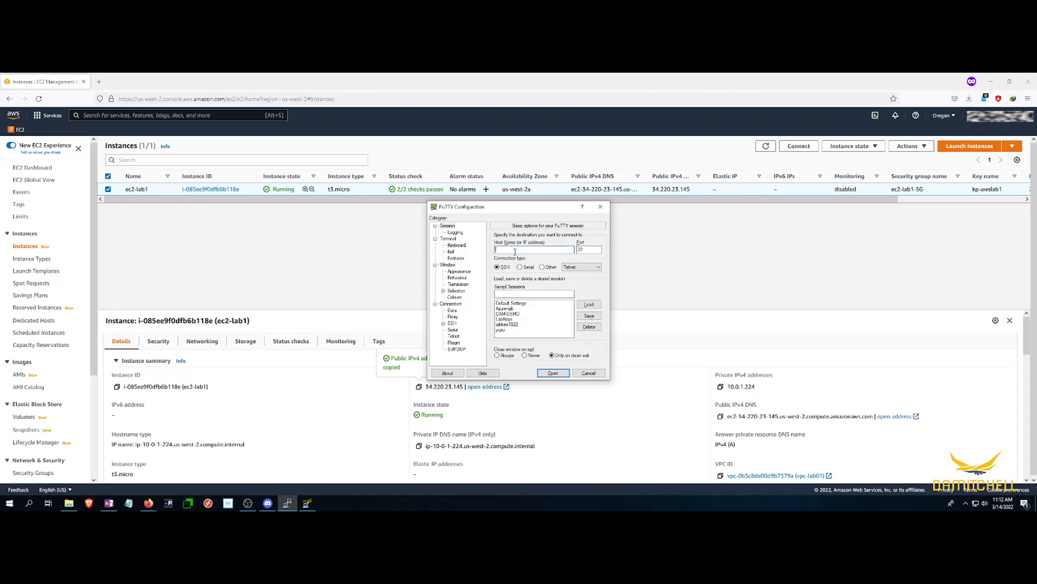
{"action": "key", "text": "ctrl+v"}
- In the SSH authentication options, allow agent forwarding and choose kp-awslab1 as the private key file
{"action": "left_click", "coordinate": [453, 323]}
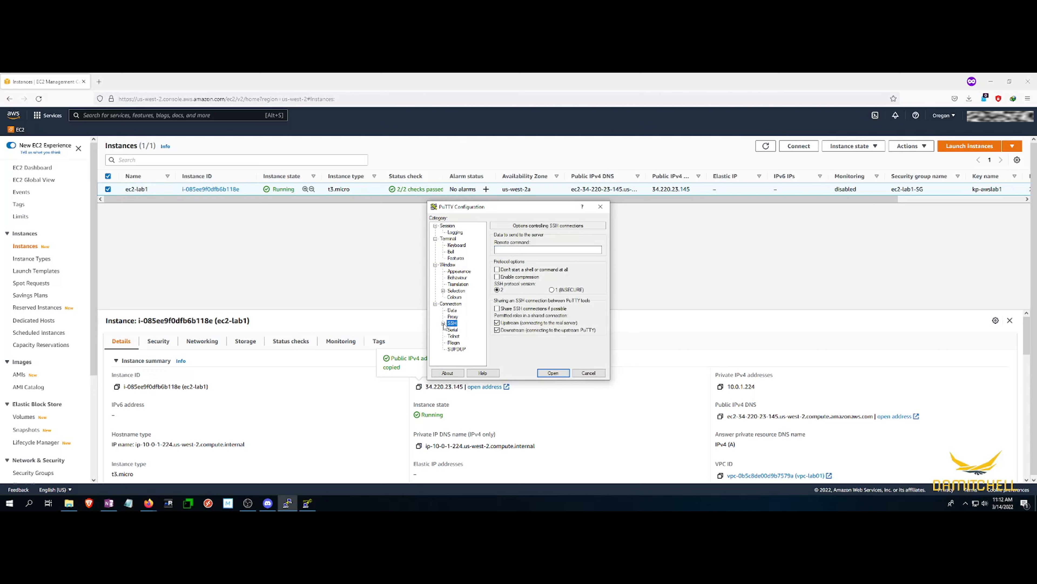
{"action": "left_click", "coordinate": [443, 323]}
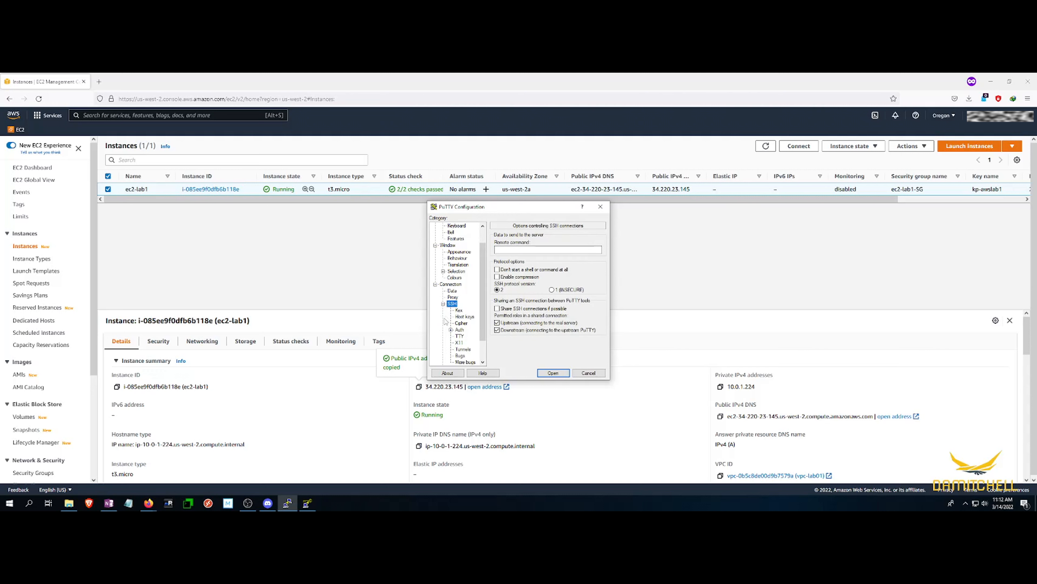
{"action": "left_click", "coordinate": [459, 329]}
{"action": "left_click", "coordinate": [498, 303]}
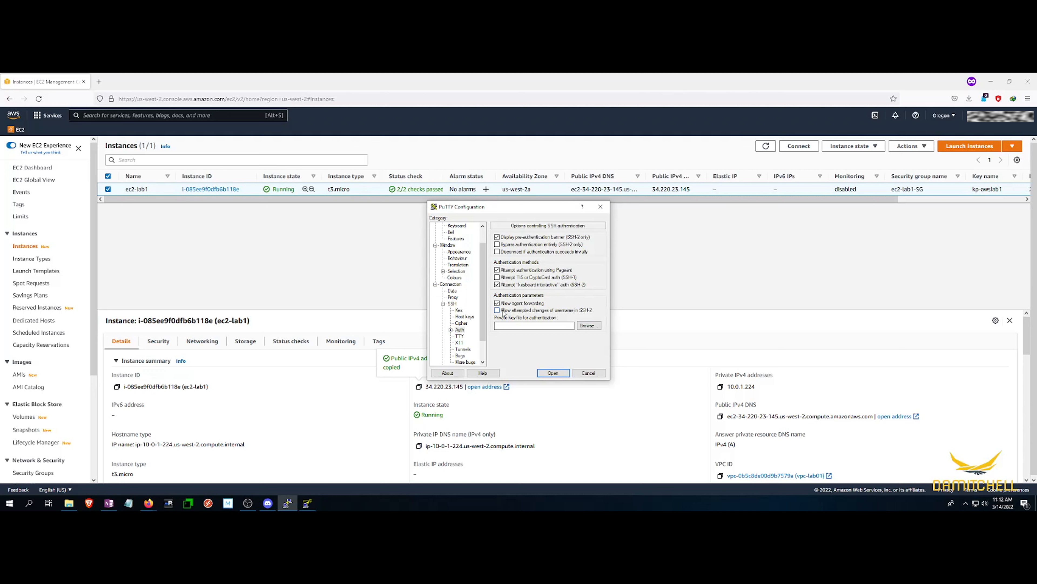
{"action": "left_click", "coordinate": [588, 326]}
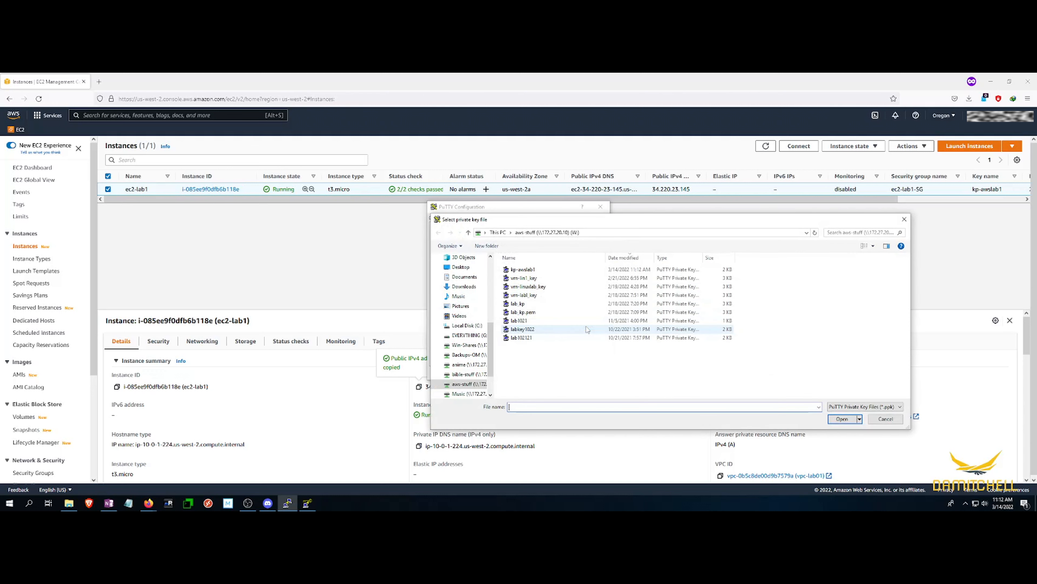
{"action": "left_click", "coordinate": [532, 270]}
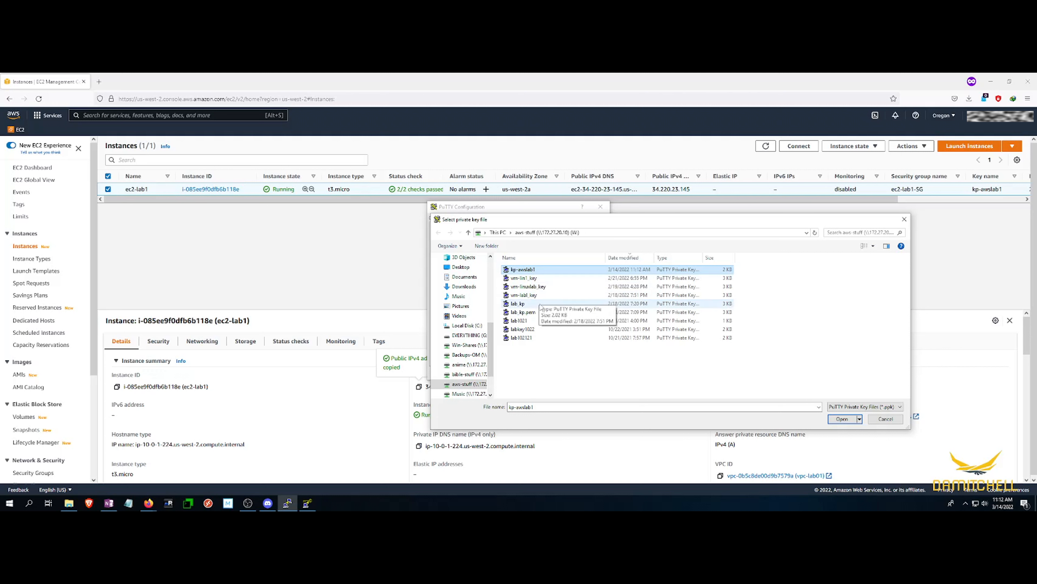
{"action": "double_click", "coordinate": [528, 271]}
- Save the connection settings as a PuTTY session named AWSLAB1
{"action": "scroll", "coordinate": [456, 286], "scroll_direction": "up", "scroll_amount": 1}
{"action": "left_click", "coordinate": [447, 225]}
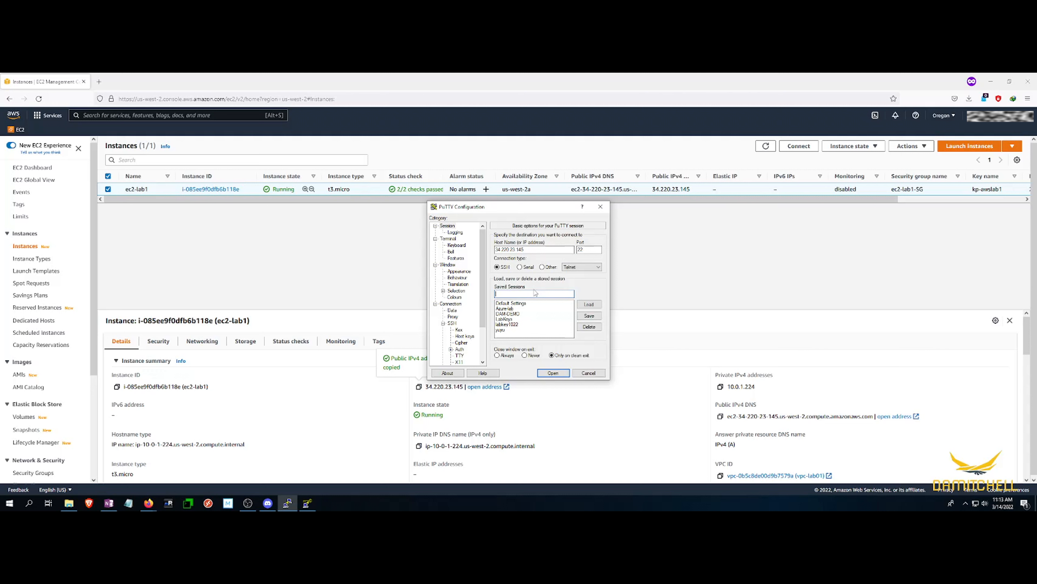
{"action": "type", "text": "AWSLAB1"}
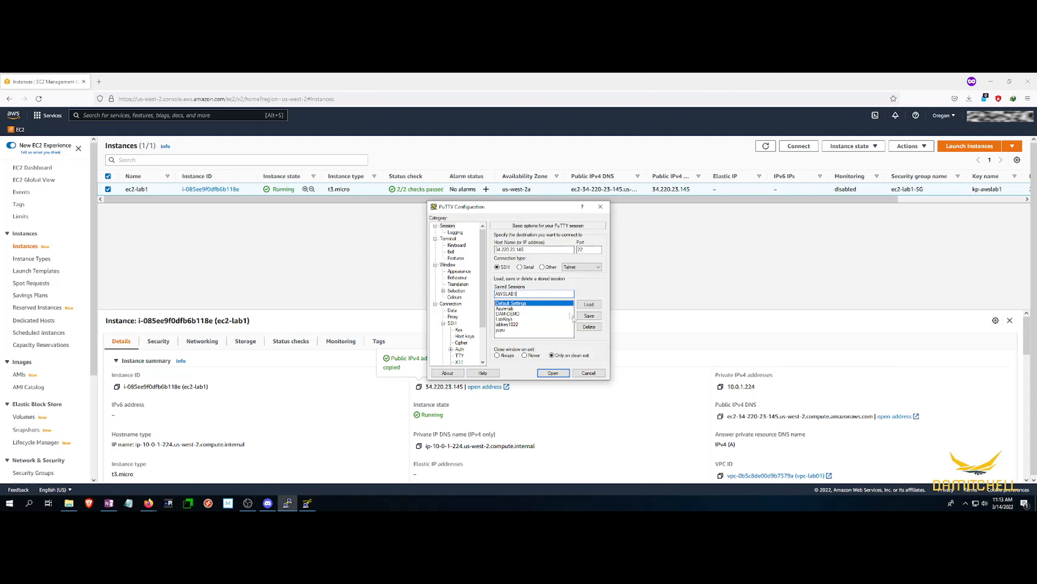
{"action": "left_click", "coordinate": [588, 317]}
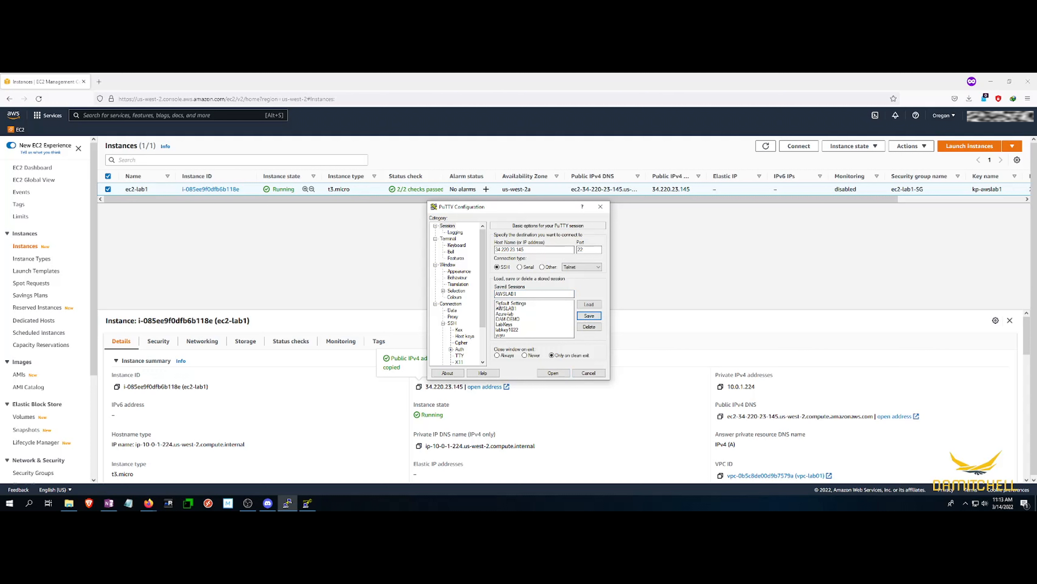
- Clear the host name and save the AWSLAB1 session again without an address
{"action": "left_click", "coordinate": [510, 309]}
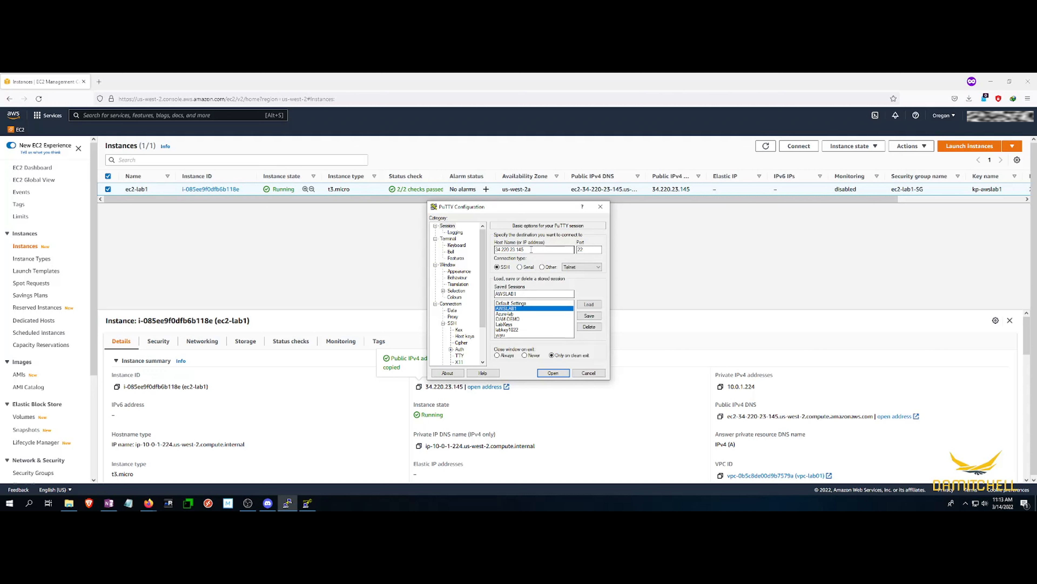
{"action": "left_click_drag", "start_coordinate": [532, 249], "coordinate": [496, 251]}
{"action": "key", "text": "BackSpace"}
{"action": "left_click", "coordinate": [510, 314]}
{"action": "left_click", "coordinate": [517, 308]}
{"action": "left_click", "coordinate": [589, 316]}
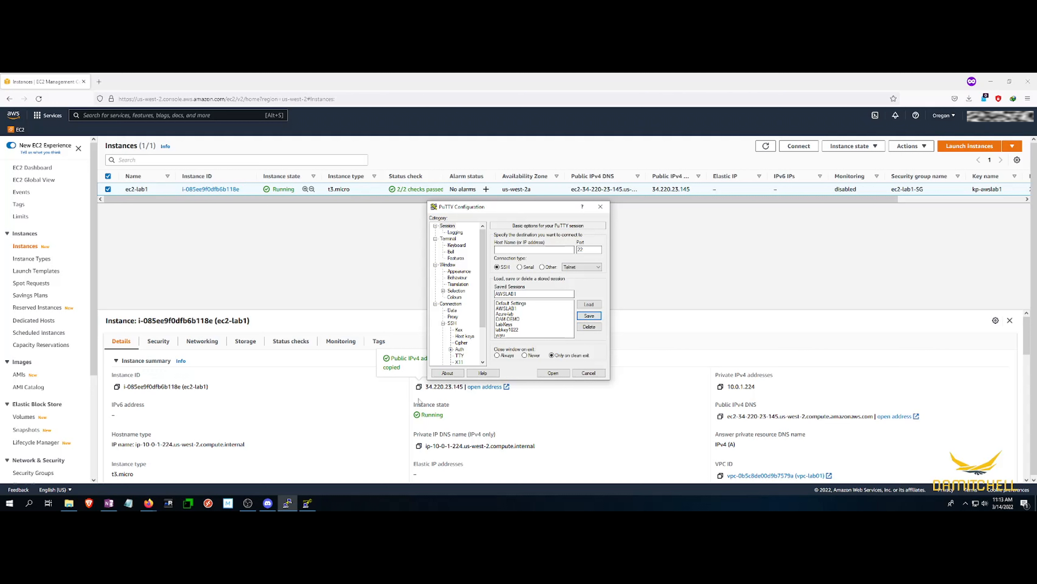
- Copy ec2-lab1's public IPv4 address 34.220.23.145 into PuTTY as the host name, open the SSH connection and accept the server's host key
{"action": "left_click", "coordinate": [419, 388]}
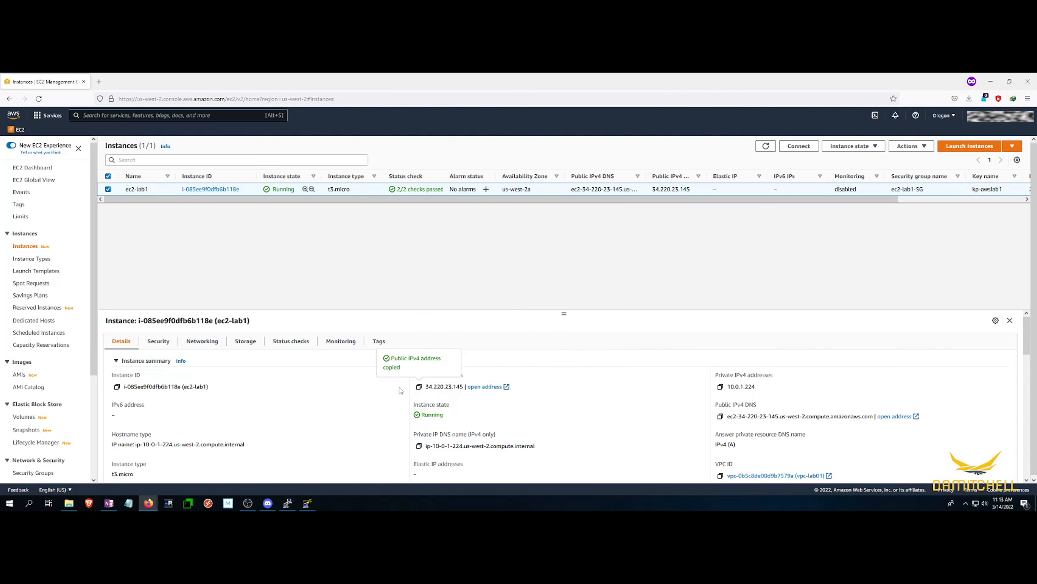
{"action": "left_click", "coordinate": [288, 504]}
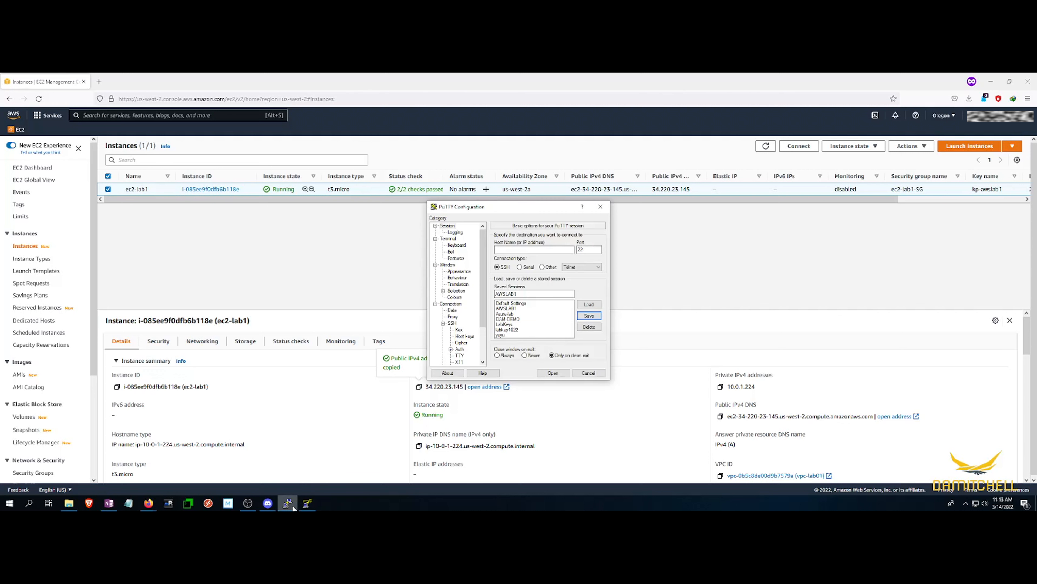
{"action": "left_click", "coordinate": [523, 250]}
{"action": "key", "text": "ctrl+v"}
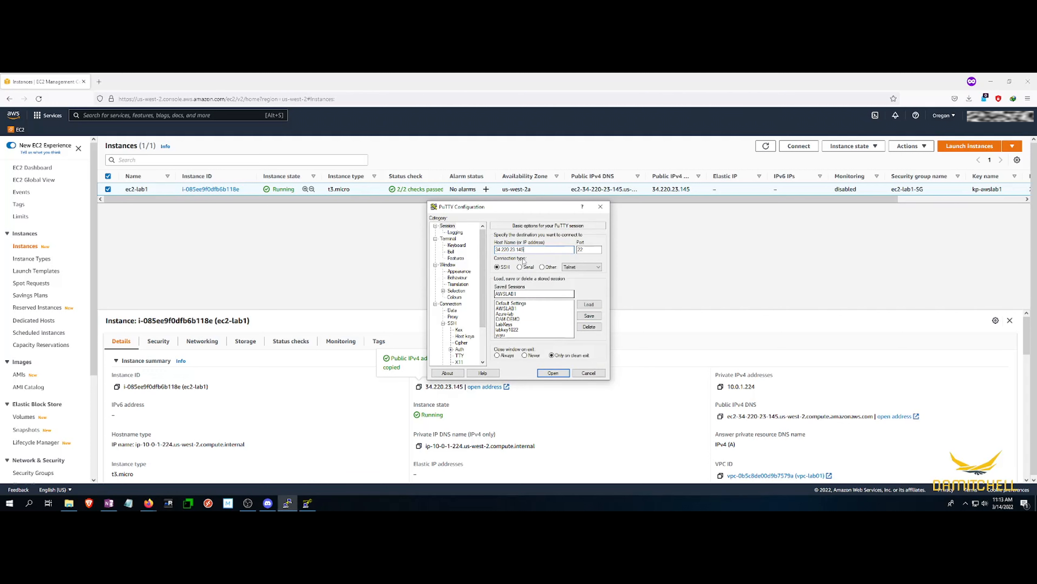
{"action": "left_click", "coordinate": [553, 373]}
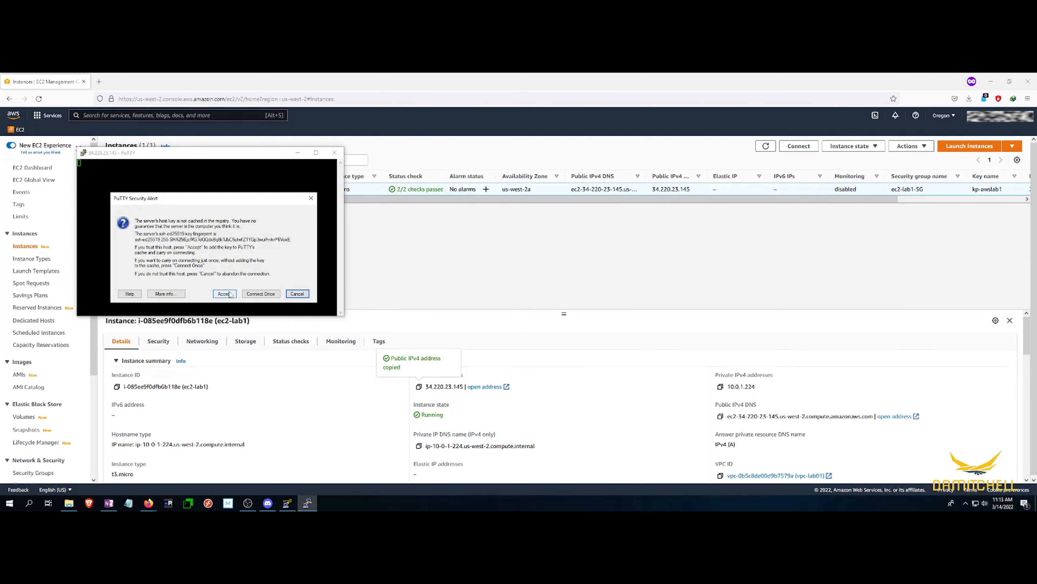
{"action": "left_click", "coordinate": [230, 294]}
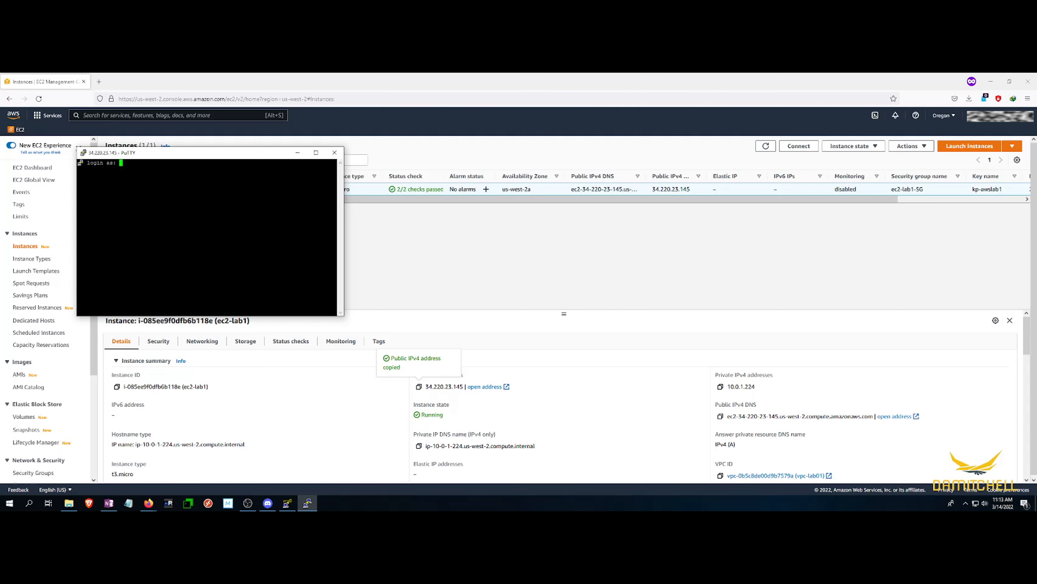
- Move the PuTTY terminal toward the middle of the screen and log in to the instance as ec2-user
{"action": "left_click_drag", "start_coordinate": [247, 153], "coordinate": [488, 165]}
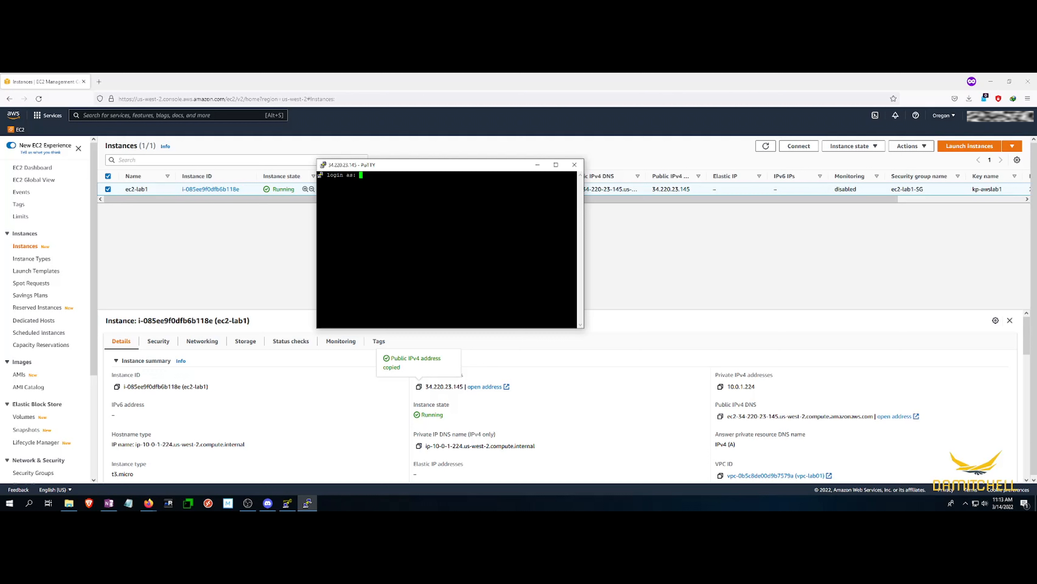
{"action": "type", "text": "ec2-user"}
{"action": "key", "text": "Return"}
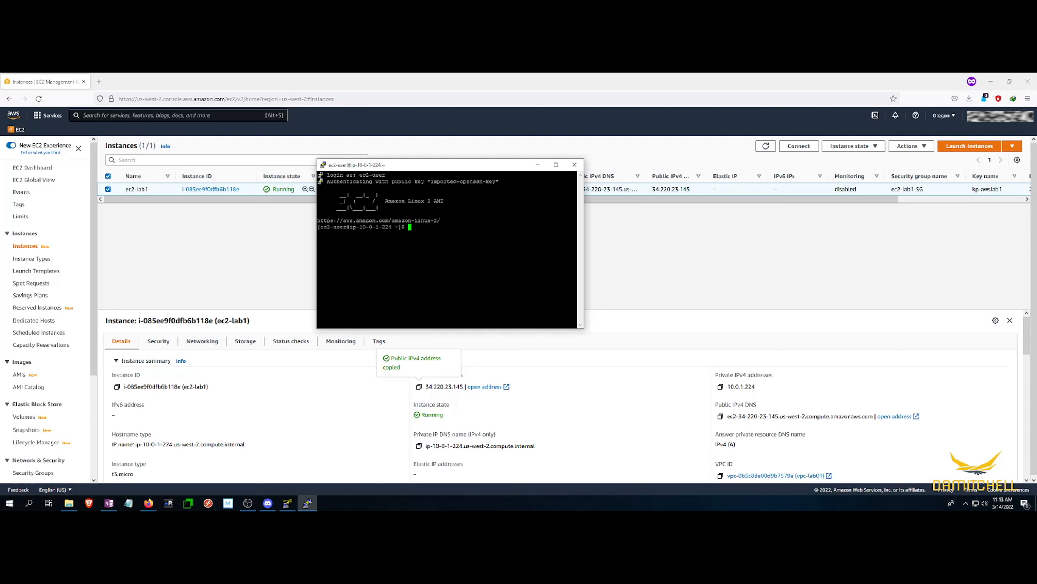
{"action": "key", "text": "Return"}
{"action": "key", "text": "Return"}
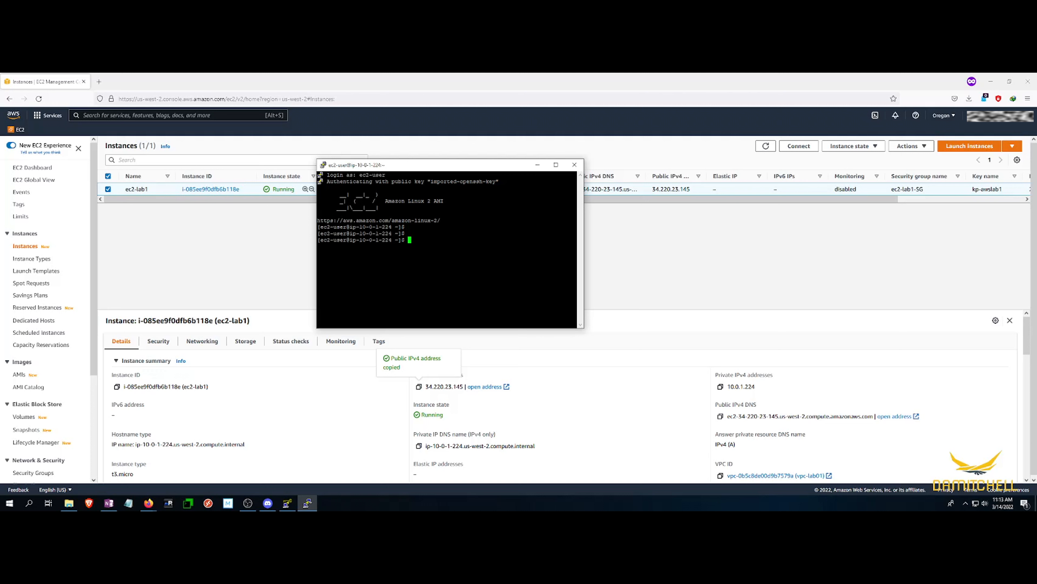
- Test the instance's internet connectivity by pinging 8.8.8.8, and stop the ping after a few replies
{"action": "type", "text": "ping 8.8.8.8"}
{"action": "key", "text": "Return"}
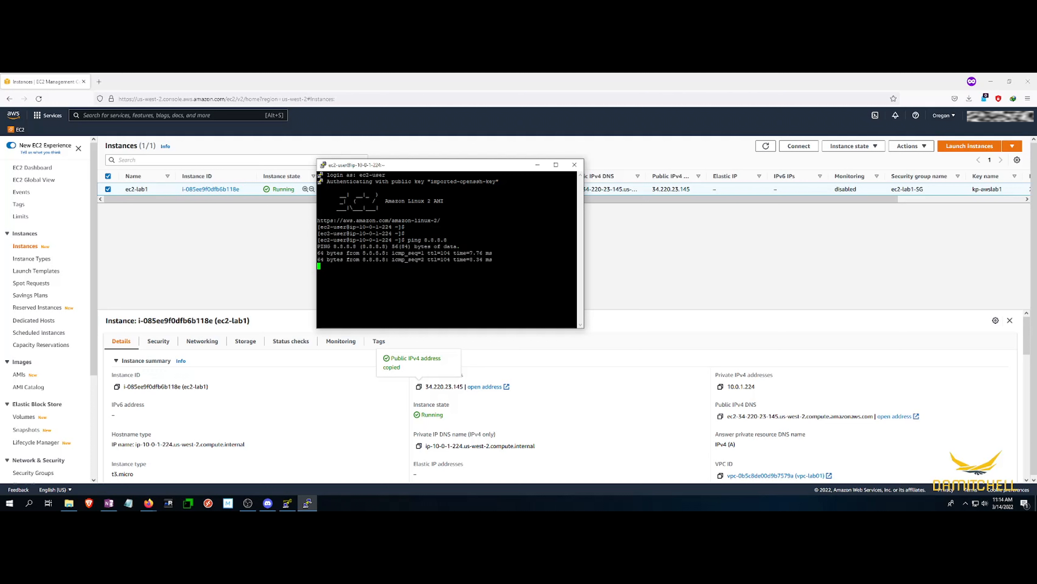
{"action": "key", "text": "ctrl+c"}
{"action": "key", "text": "Return"}
{"action": "key", "text": "Return"}
{"action": "key", "text": "Return"}
{"action": "key", "text": "Return"}
{"action": "key", "text": "Return"}
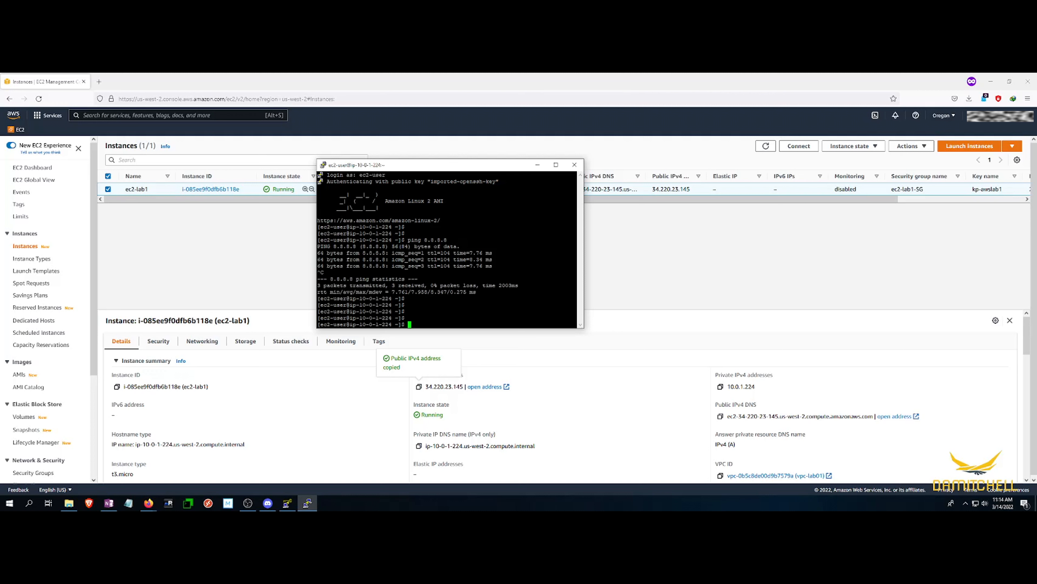
- Check the Apache service on the instance with the command systemctl status httpd
{"action": "type", "text": "sys"}
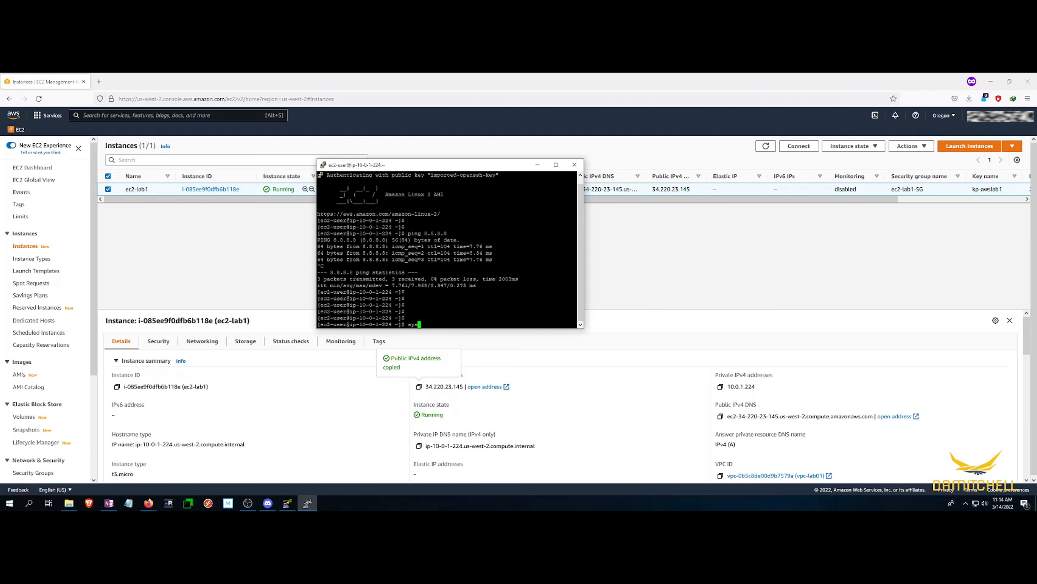
{"action": "type", "text": "temctl status httpd"}
{"action": "key", "text": "Return"}
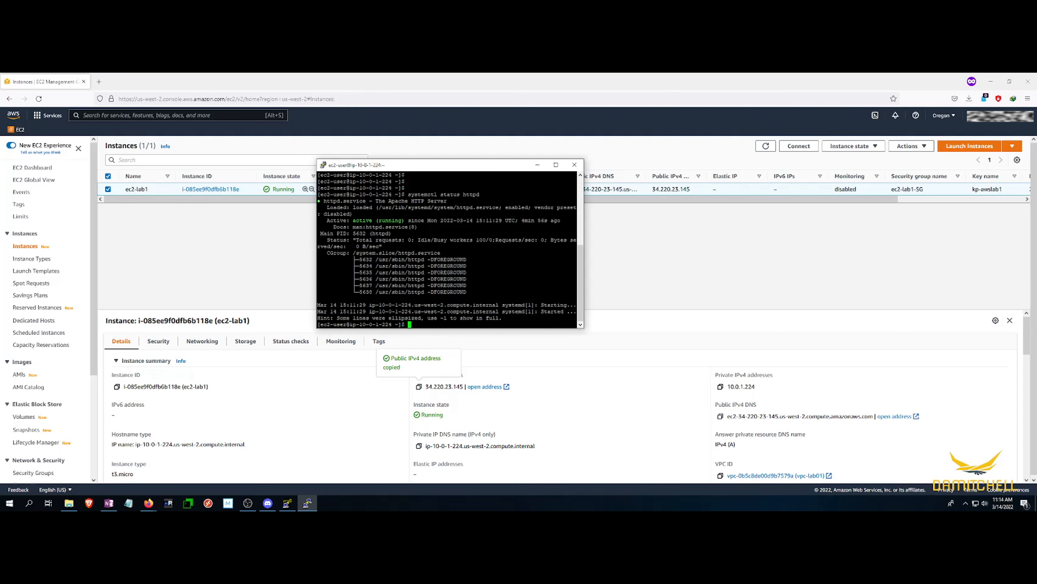
- Go back to the EC2 console in the browser and open ec2-lab1's public IPv4 address in a new tab
{"action": "left_click", "coordinate": [256, 261]}
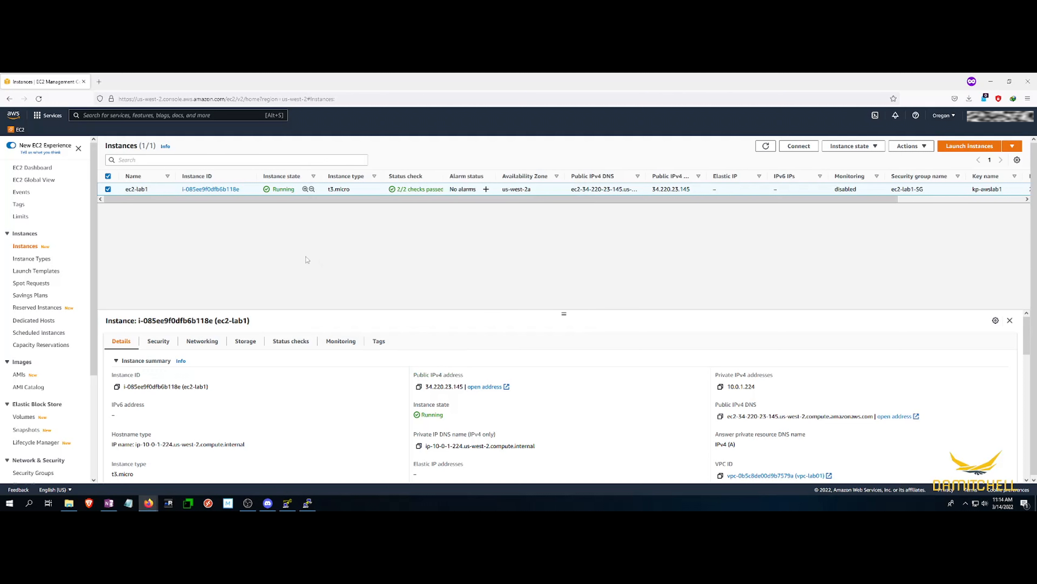
{"action": "right_click", "coordinate": [482, 388]}
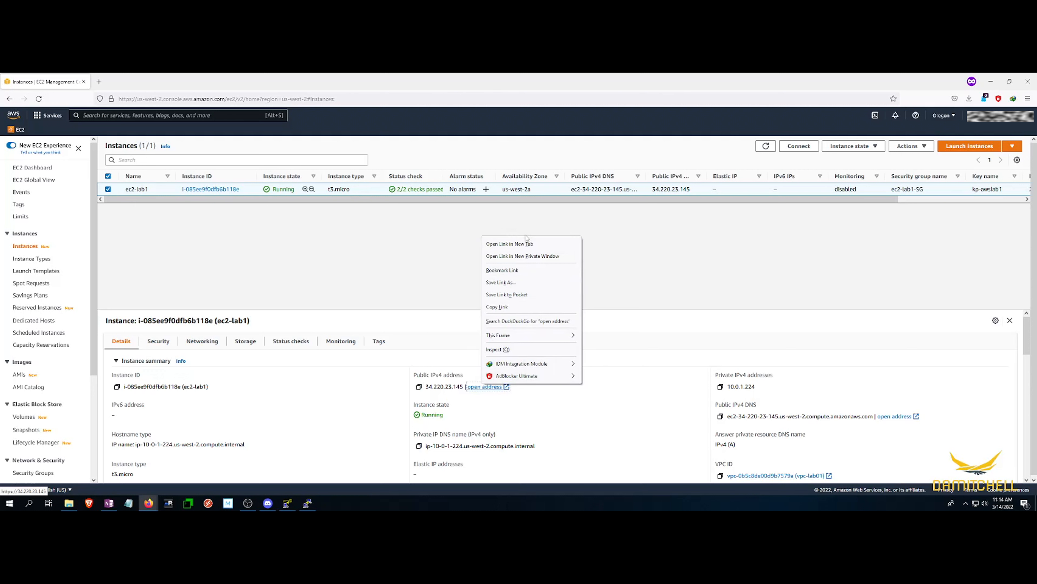
{"action": "left_click", "coordinate": [521, 245]}
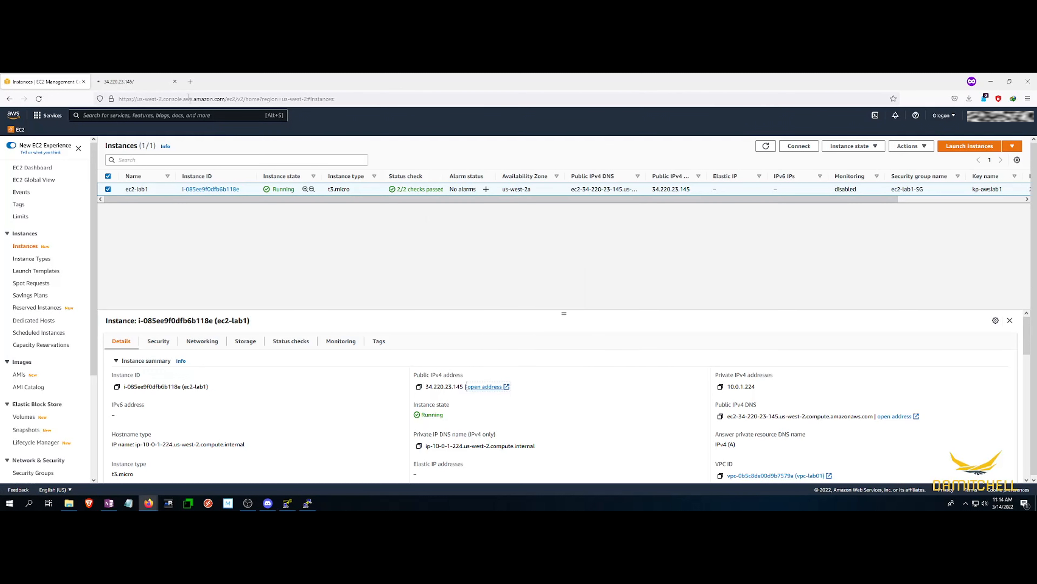
{"action": "left_click", "coordinate": [138, 79]}
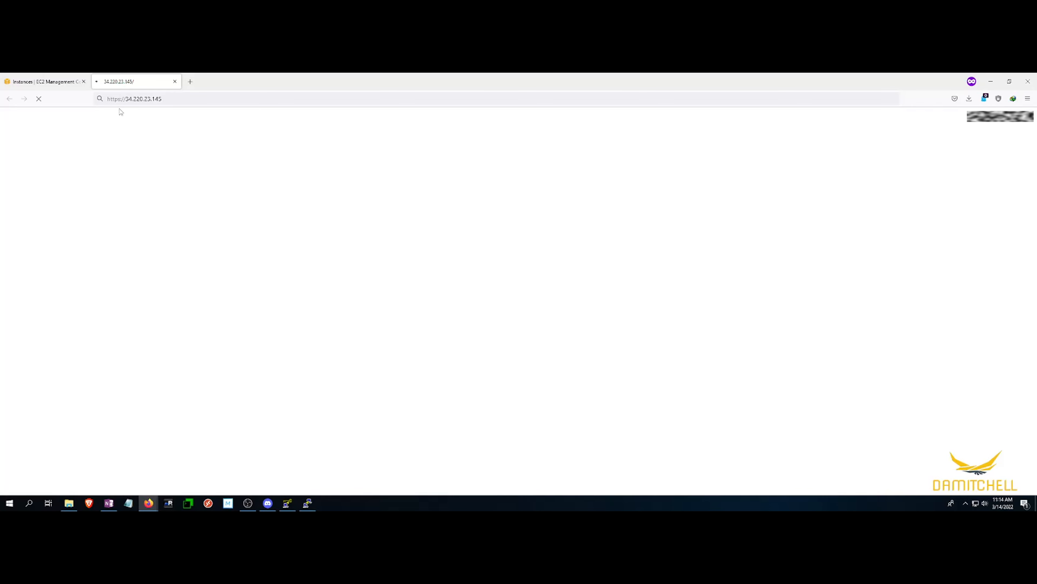
- Load 34.220.23.145 over http instead of https, and return to the EC2 Instances page
{"action": "left_click", "coordinate": [123, 99]}
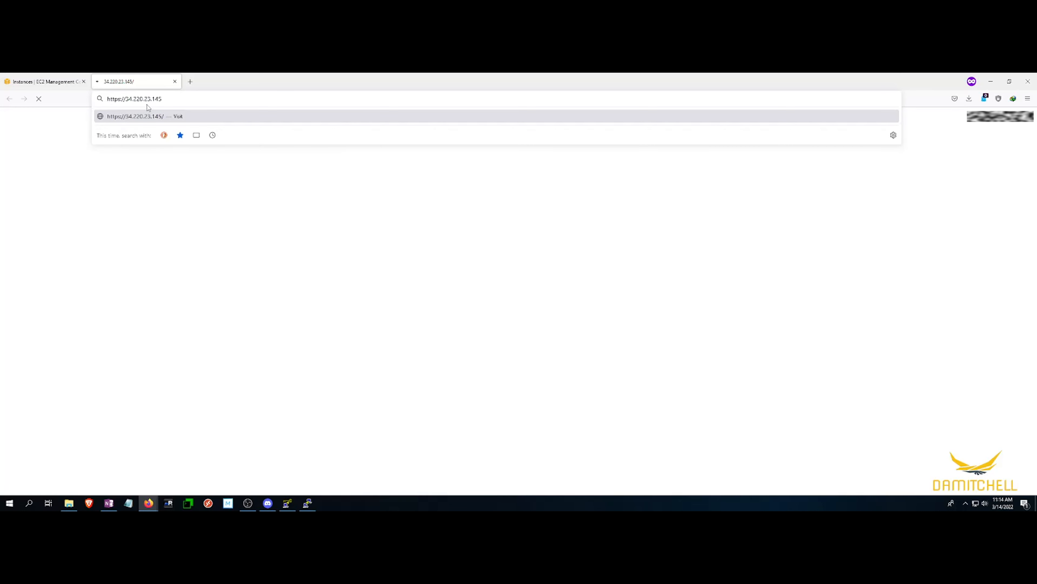
{"action": "key", "text": "BackSpace"}
{"action": "key", "text": "Return"}
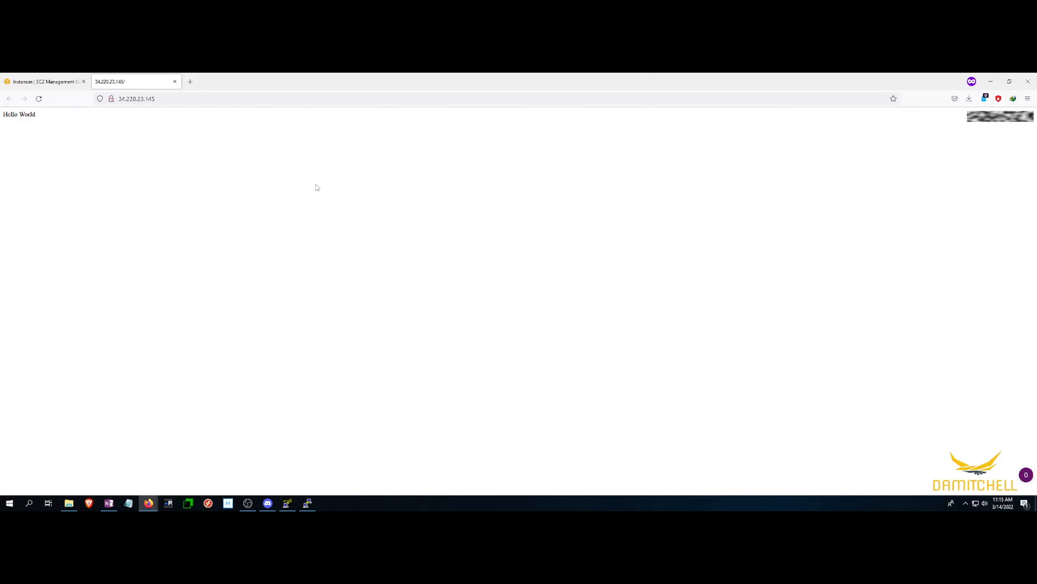
{"action": "left_click", "coordinate": [44, 82]}
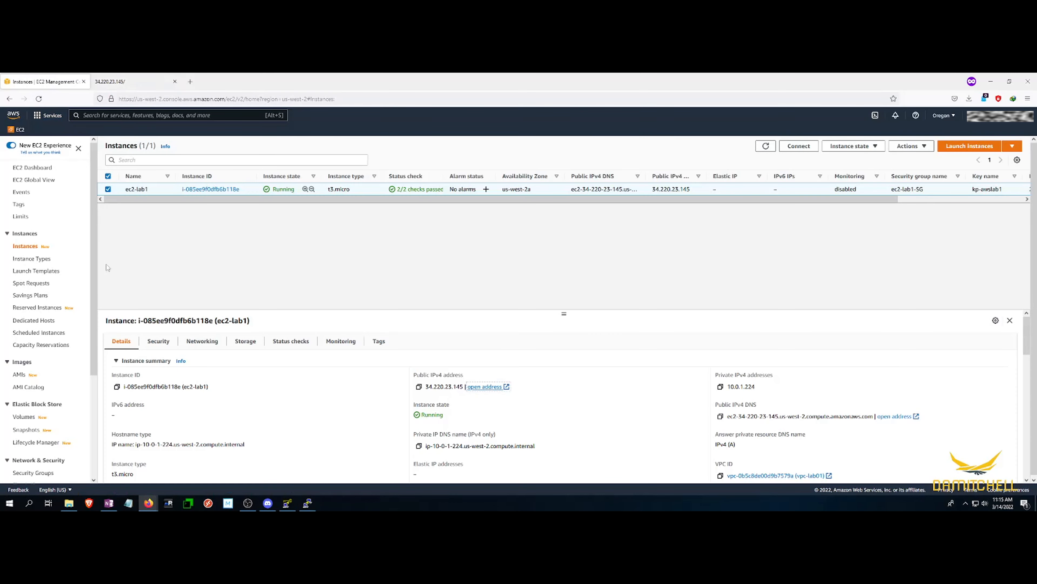